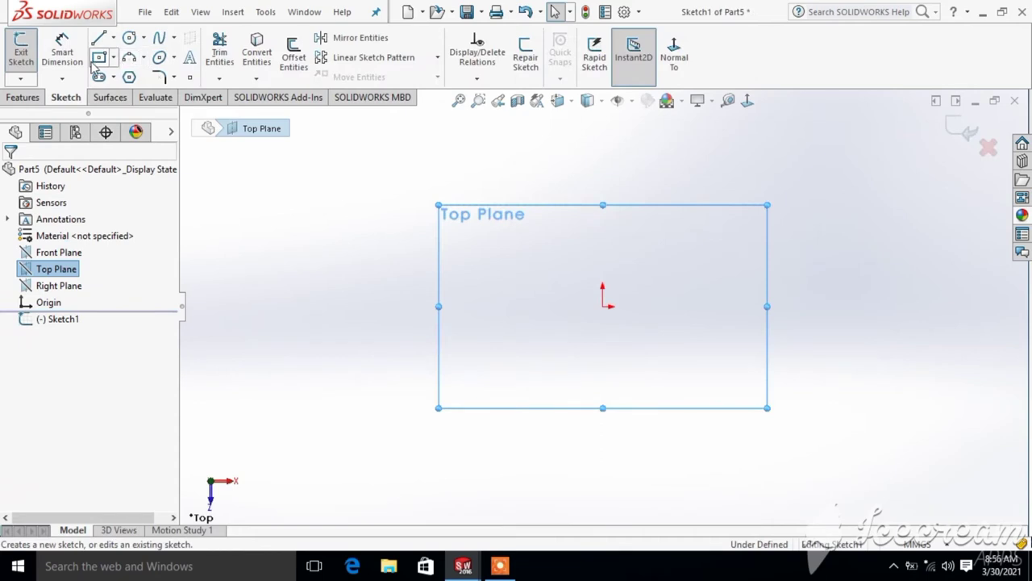
- Draw a center rectangle centred on the origin on the Top Plane
{"action": "left_click", "coordinate": [98, 57]}
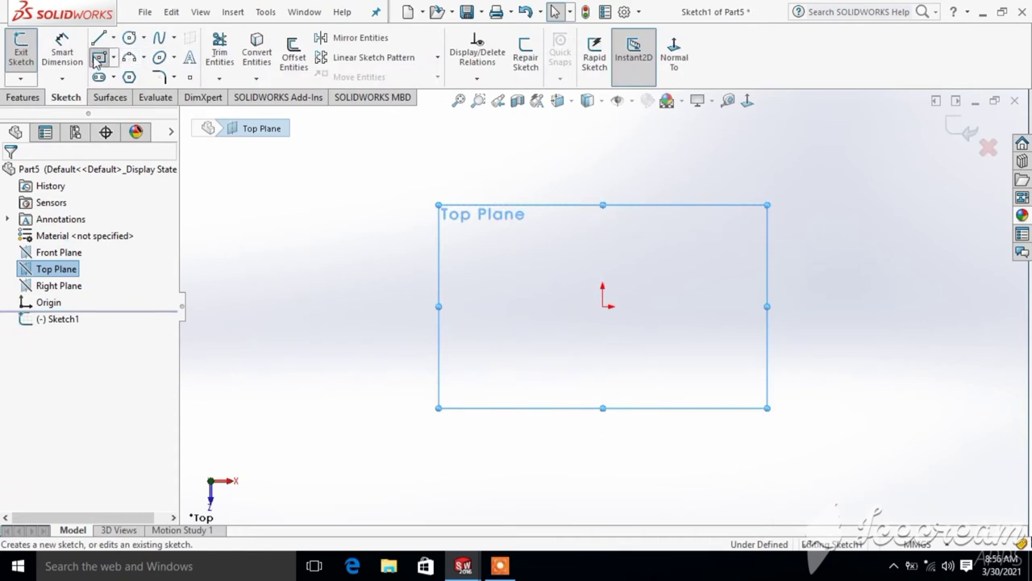
{"action": "left_click", "coordinate": [603, 306]}
{"action": "left_click", "coordinate": [768, 402]}
{"action": "key", "text": "Escape"}
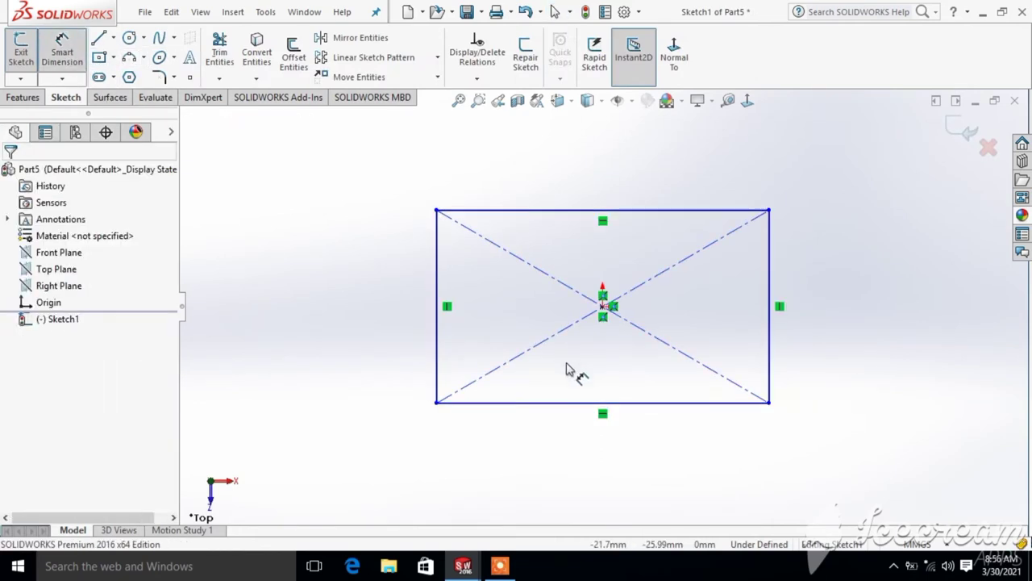
- Dimension the rectangle's width and height to 140 mm each, then exit Sketch1
{"action": "left_click", "coordinate": [601, 401]}
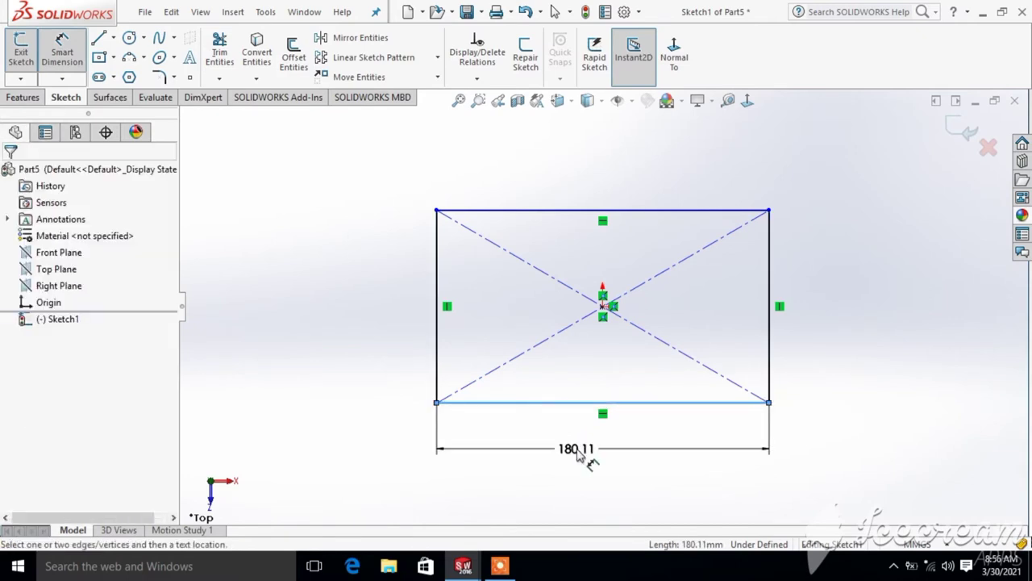
{"action": "left_click", "coordinate": [577, 456]}
{"action": "type", "text": "140"}
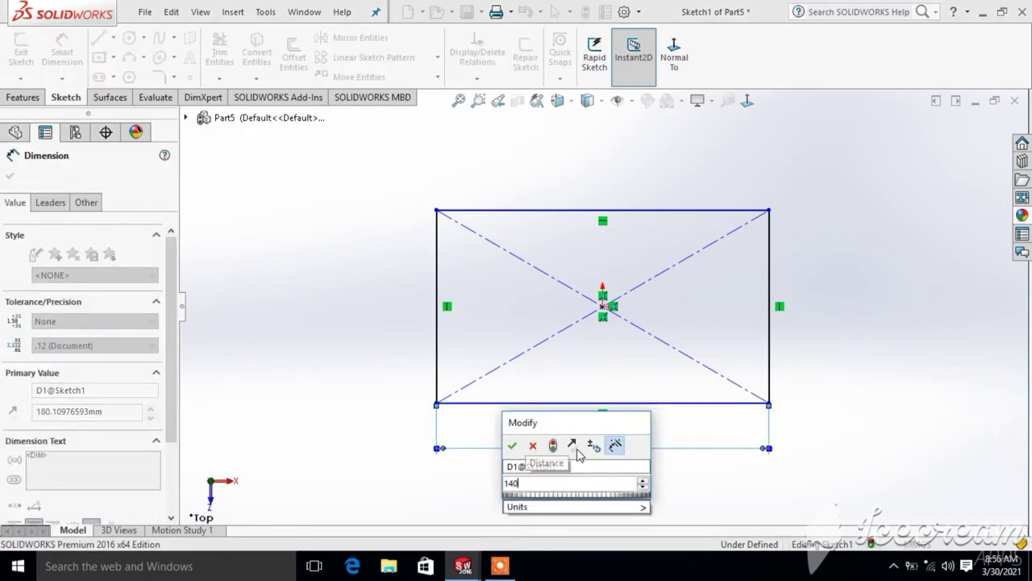
{"action": "key", "text": "Return"}
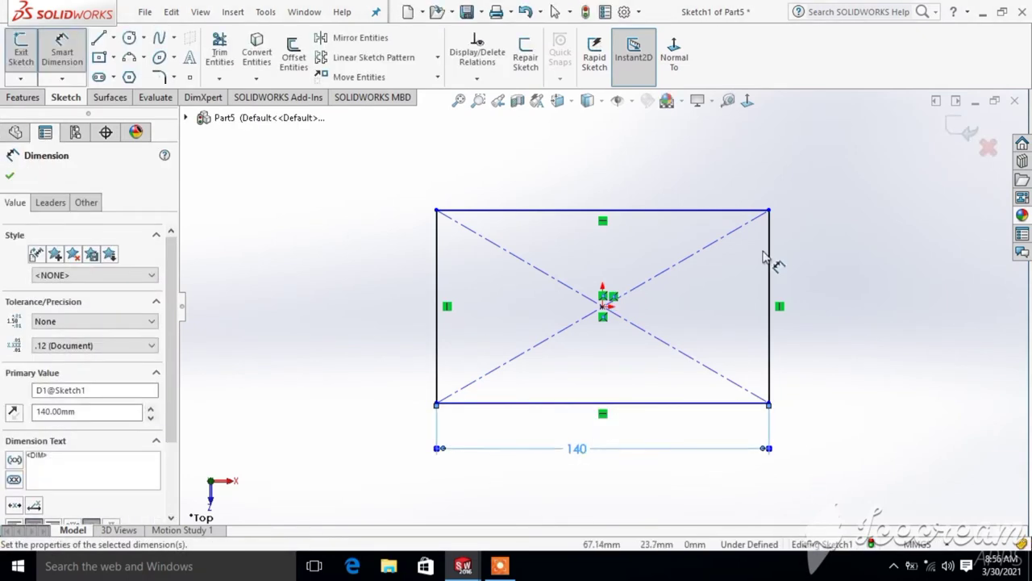
{"action": "left_click", "coordinate": [771, 267]}
{"action": "left_click", "coordinate": [835, 280]}
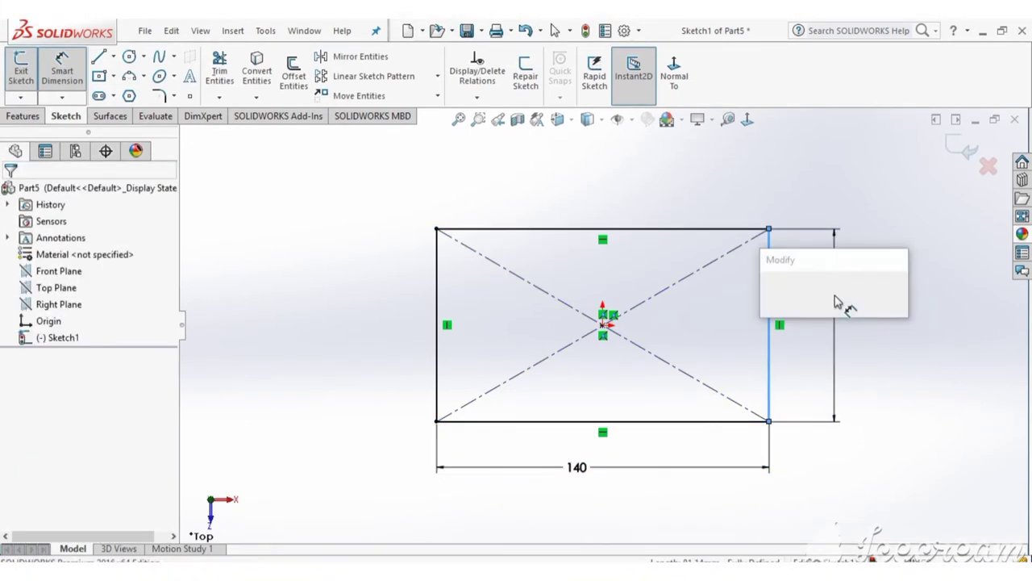
{"action": "type", "text": "140"}
{"action": "key", "text": "Return"}
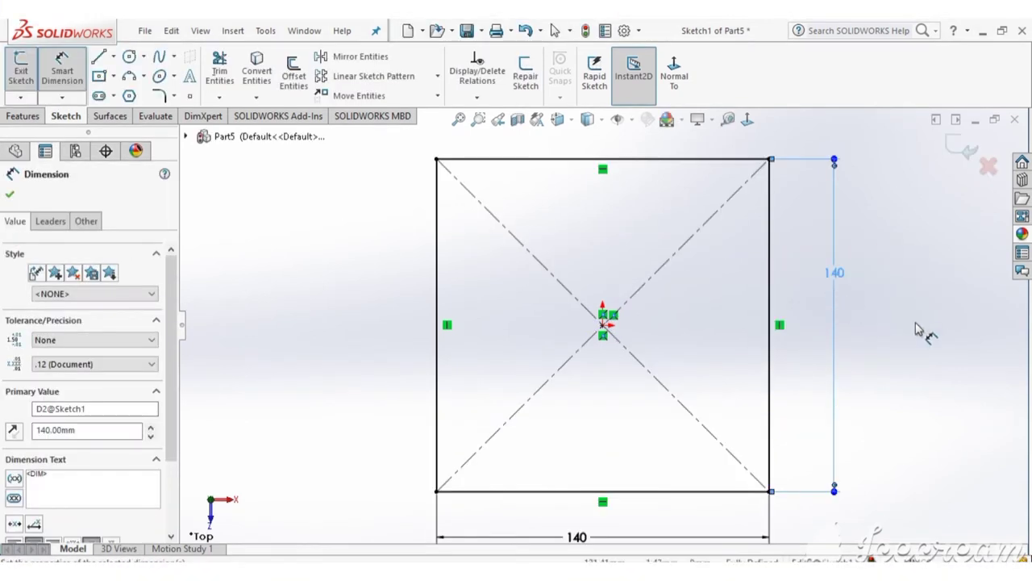
{"action": "key", "text": "Escape"}
{"action": "key", "text": "f"}
{"action": "left_click", "coordinate": [960, 149]}
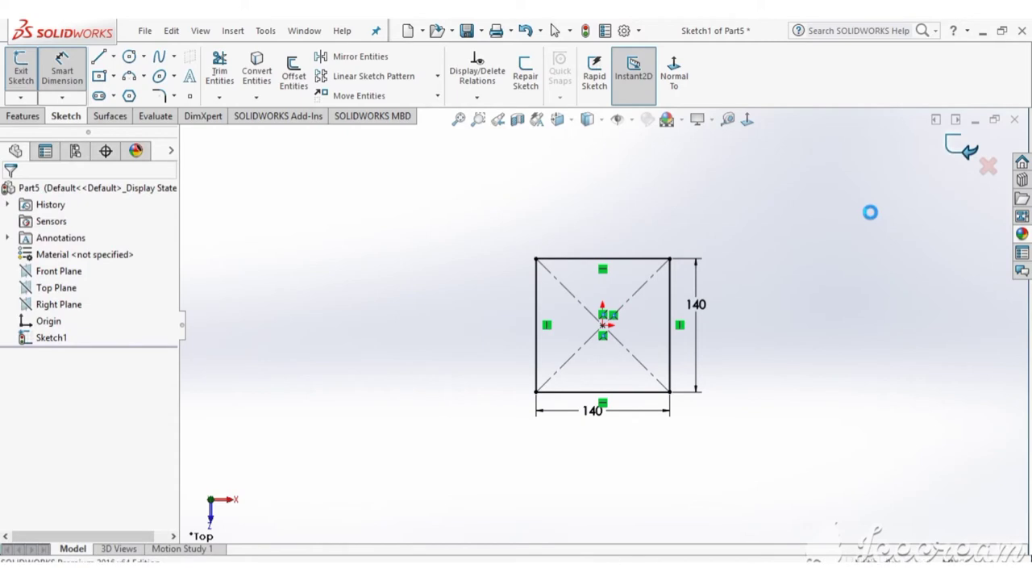
- Create Plane1 offset 304.80 mm from the Top Plane and start Sketch2 on it
{"action": "left_click", "coordinate": [55, 287]}
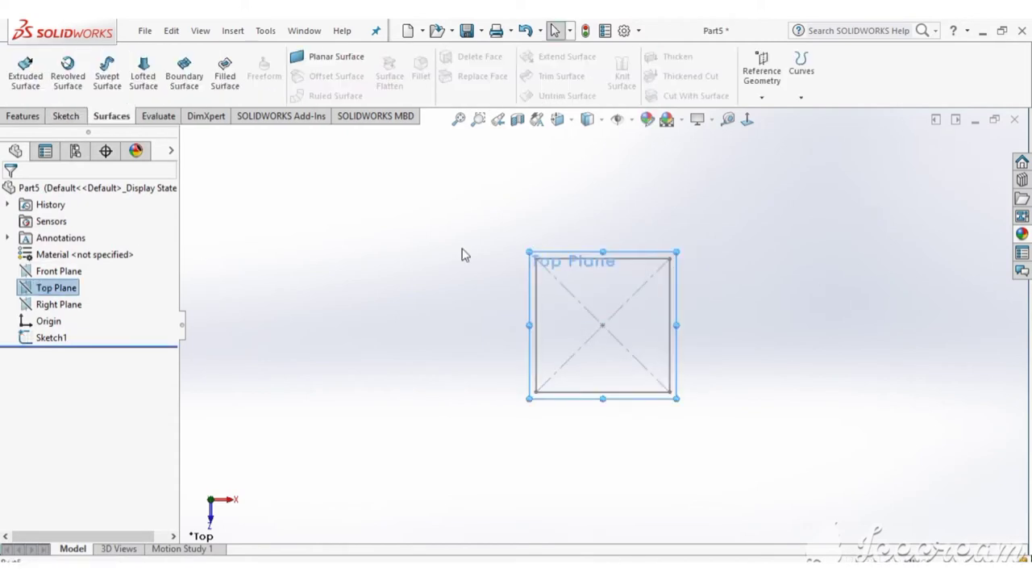
{"action": "left_click", "coordinate": [25, 117]}
{"action": "left_click", "coordinate": [611, 97]}
{"action": "left_click", "coordinate": [617, 114]}
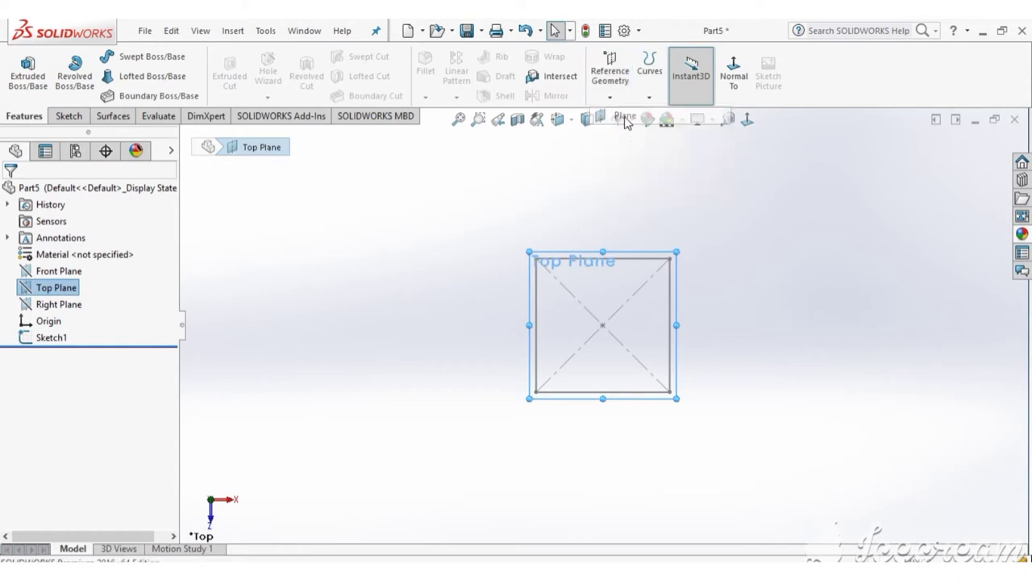
{"action": "middle_click_drag", "start_coordinate": [643, 343], "coordinate": [613, 266]}
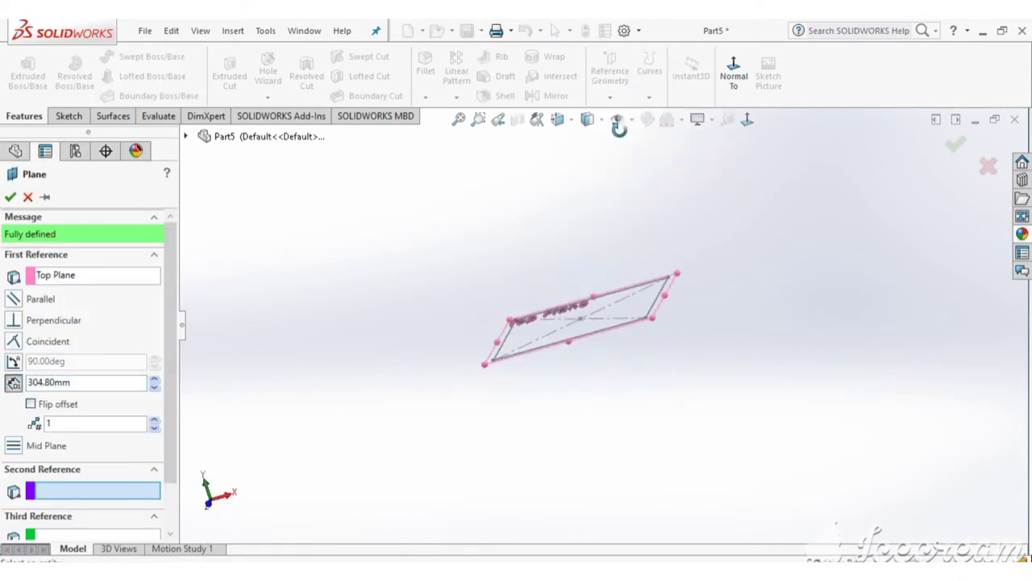
{"action": "left_click", "coordinate": [10, 197]}
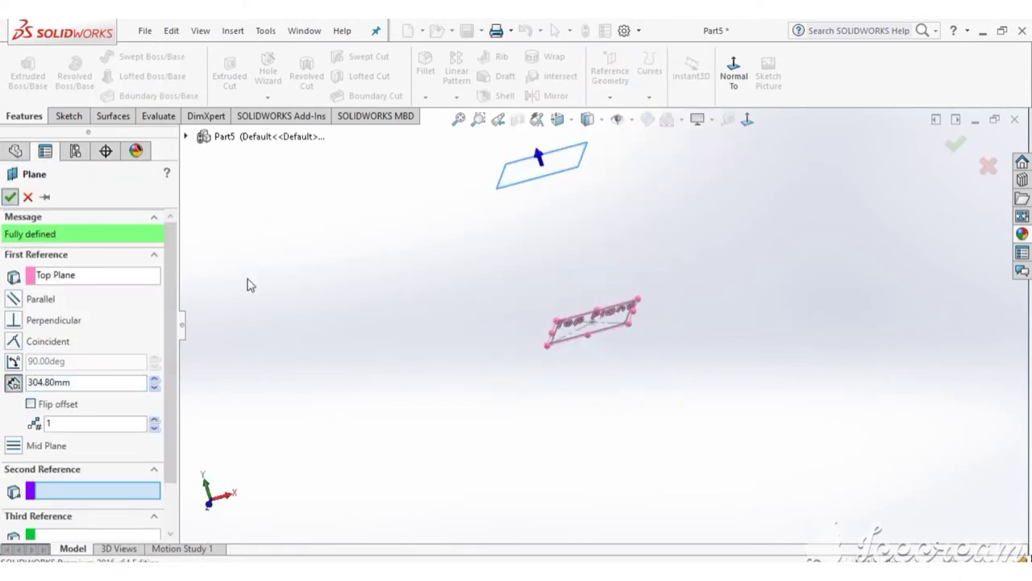
{"action": "left_click", "coordinate": [587, 236]}
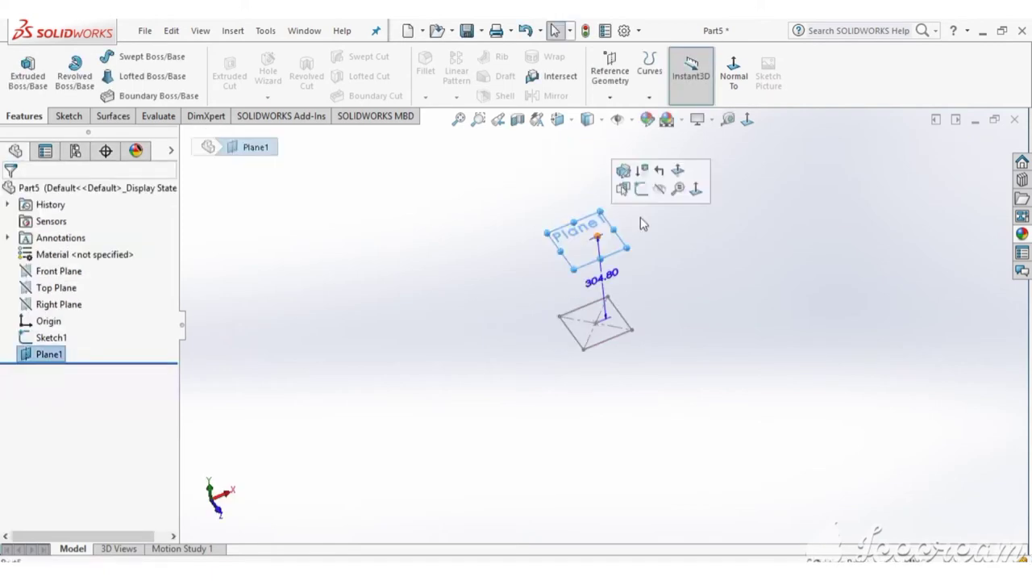
{"action": "left_click", "coordinate": [642, 191]}
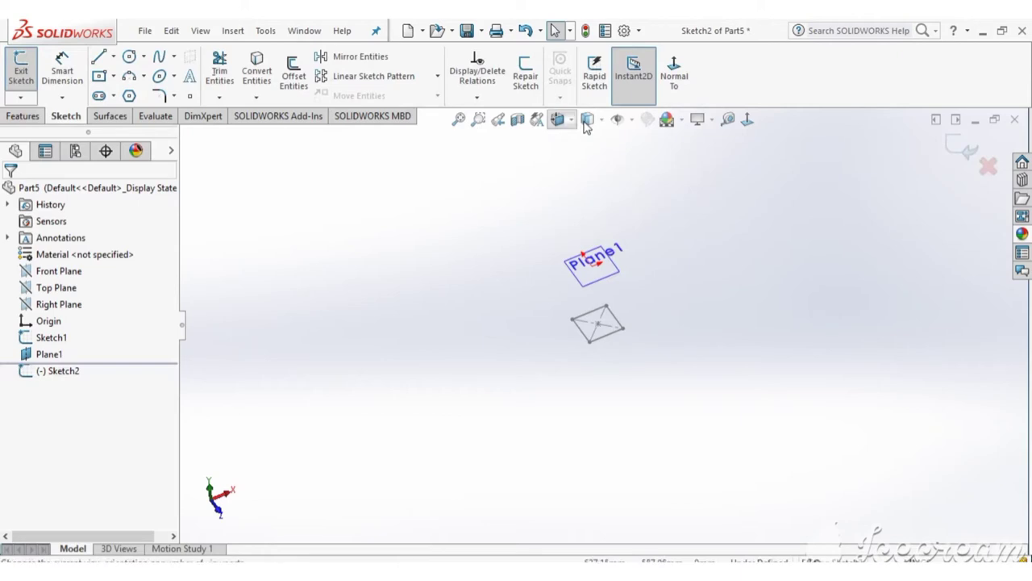
- Convert Sketch1's four square edges into Sketch2 on Plane1 and exit the sketch
{"action": "left_click", "coordinate": [256, 71]}
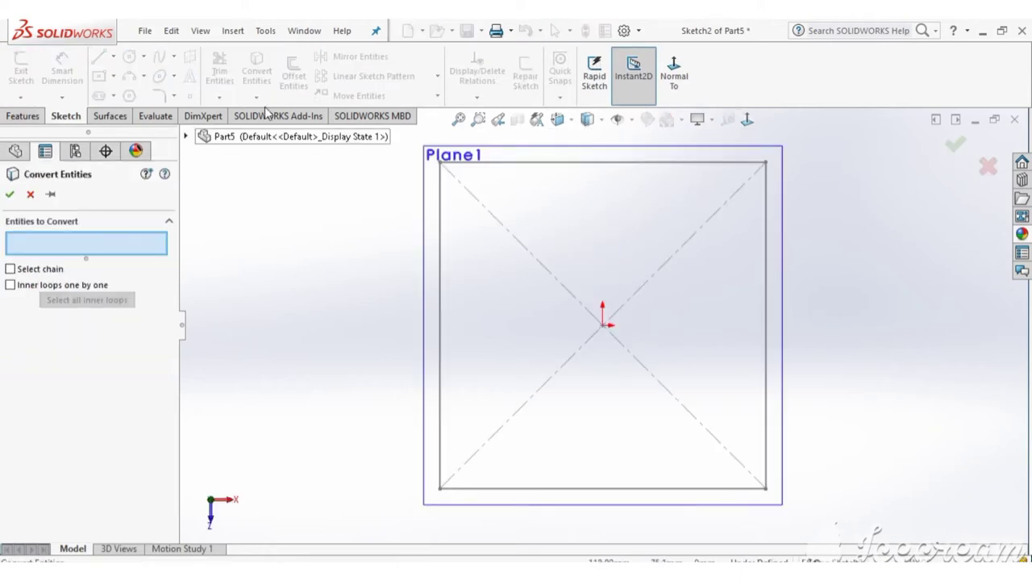
{"action": "left_click", "coordinate": [497, 163]}
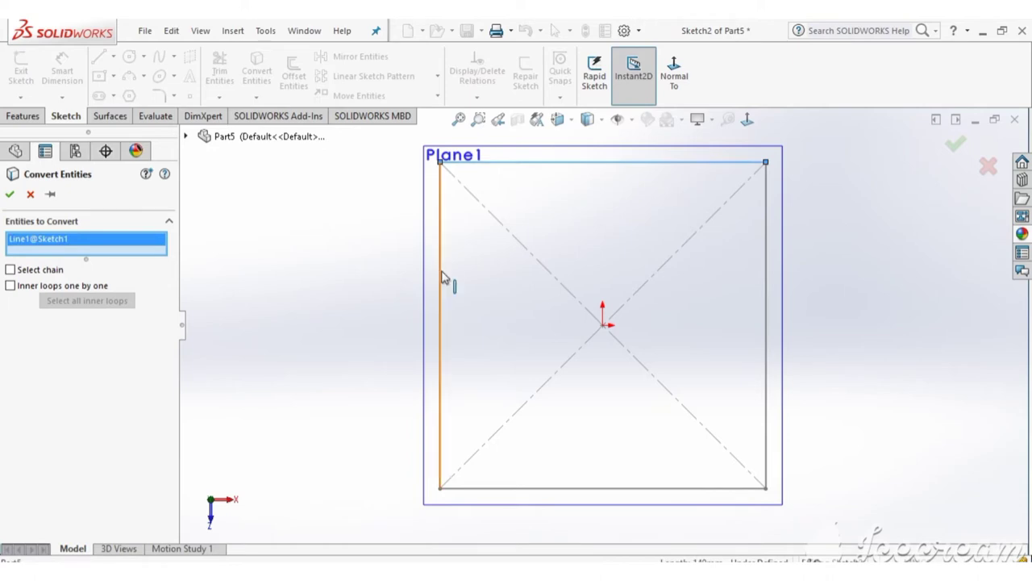
{"action": "left_click", "coordinate": [442, 277]}
{"action": "left_click", "coordinate": [560, 489]}
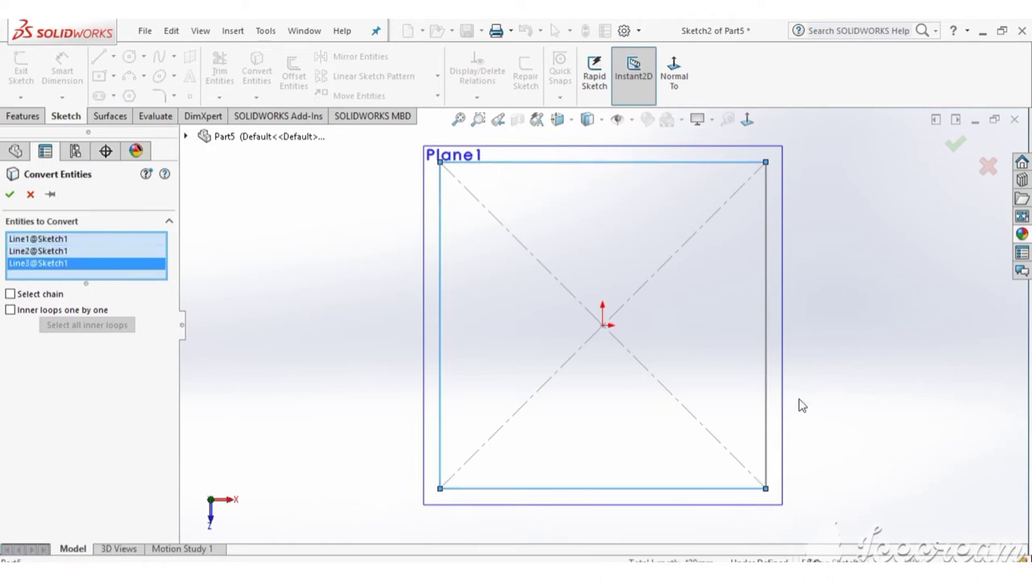
{"action": "left_click", "coordinate": [766, 373]}
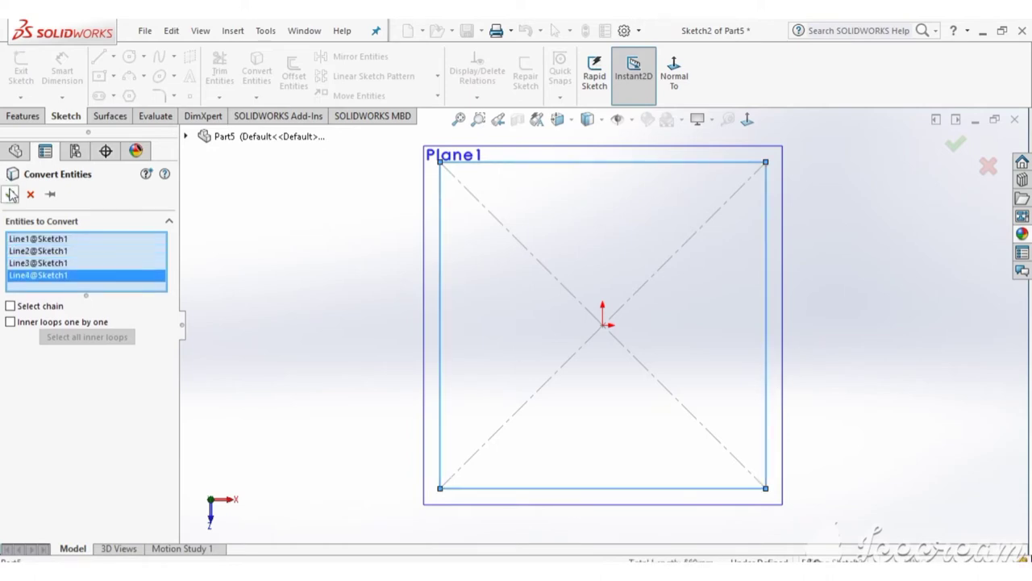
{"action": "left_click", "coordinate": [12, 194]}
{"action": "middle_click_drag", "start_coordinate": [560, 189], "coordinate": [719, 288]}
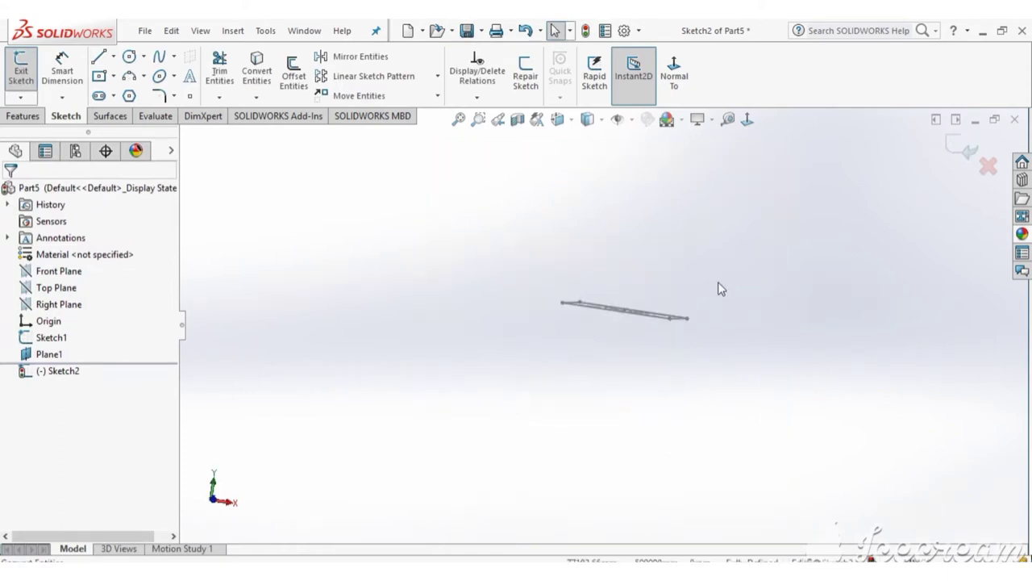
{"action": "left_click", "coordinate": [958, 153]}
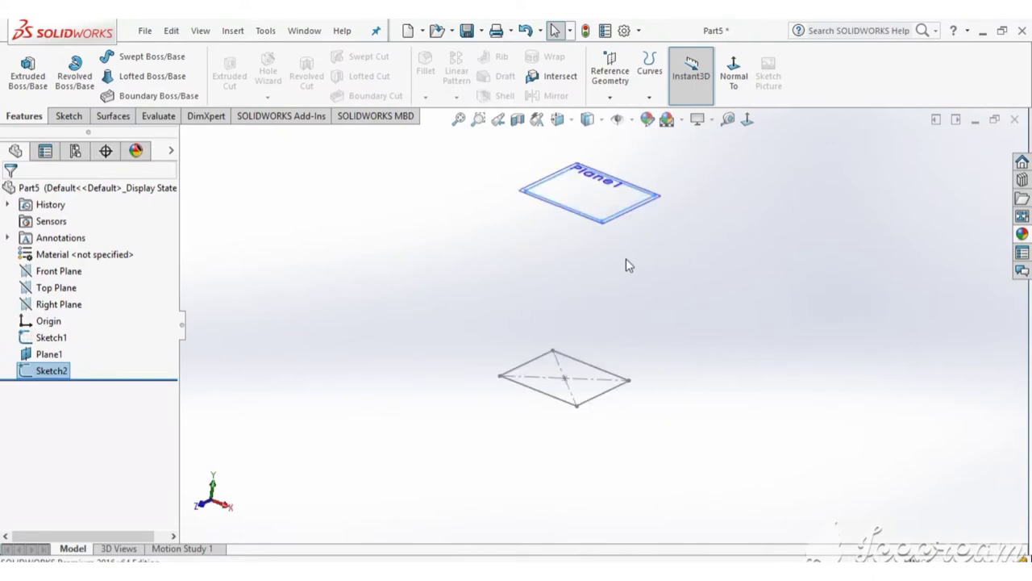
- Hide Plane1
{"action": "scroll", "coordinate": [611, 274], "scroll_direction": "down", "scroll_amount": 3}
{"action": "left_click", "coordinate": [657, 192]}
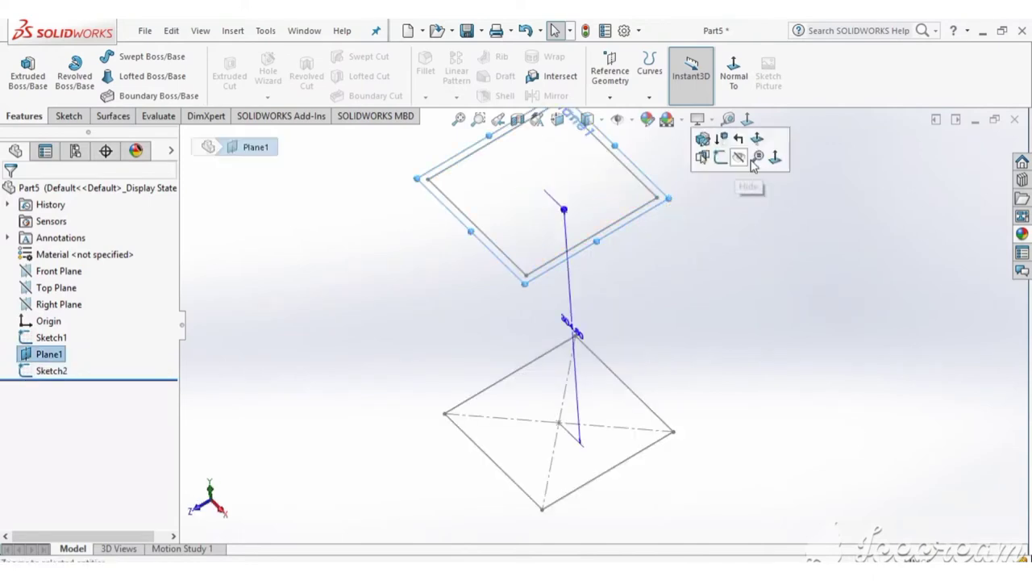
{"action": "left_click", "coordinate": [738, 157]}
{"action": "scroll", "coordinate": [653, 300], "scroll_direction": "up", "scroll_amount": 3}
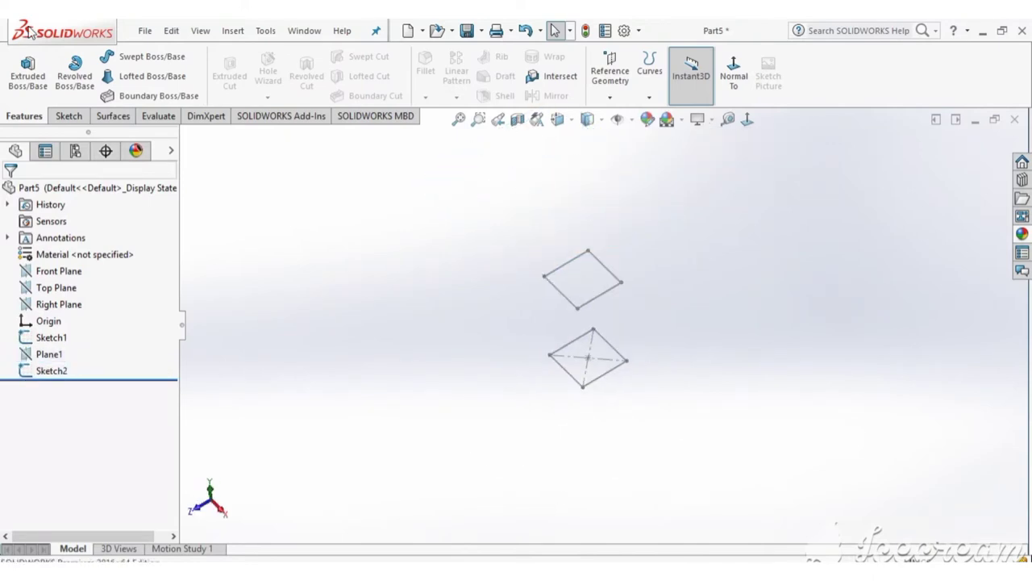
- Loft a surface between the lower and upper squares, twisting it by moving the connector to the adjacent corner
{"action": "left_click", "coordinate": [112, 117]}
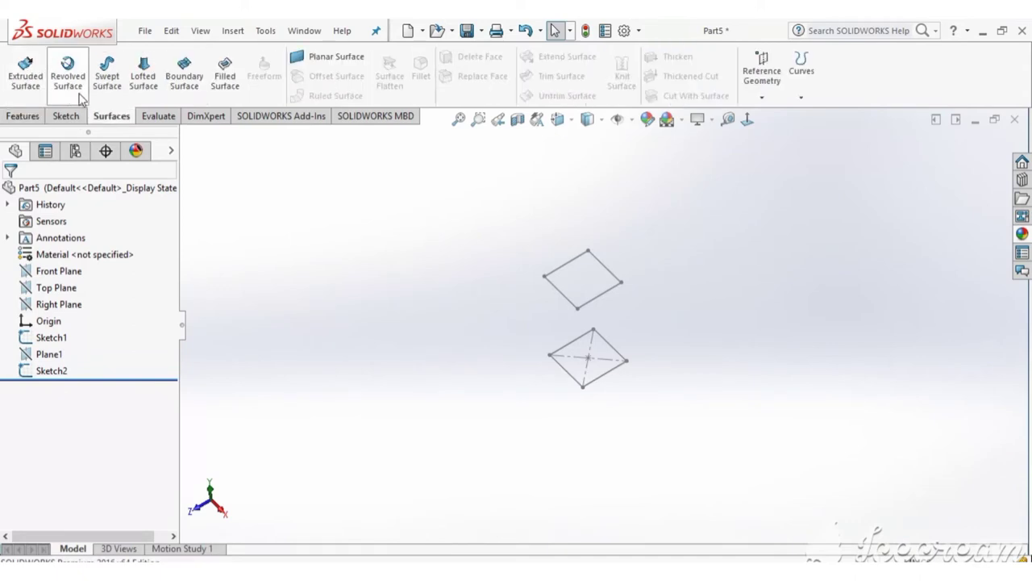
{"action": "left_click", "coordinate": [580, 385]}
{"action": "scroll", "coordinate": [572, 321], "scroll_direction": "up", "scroll_amount": 3}
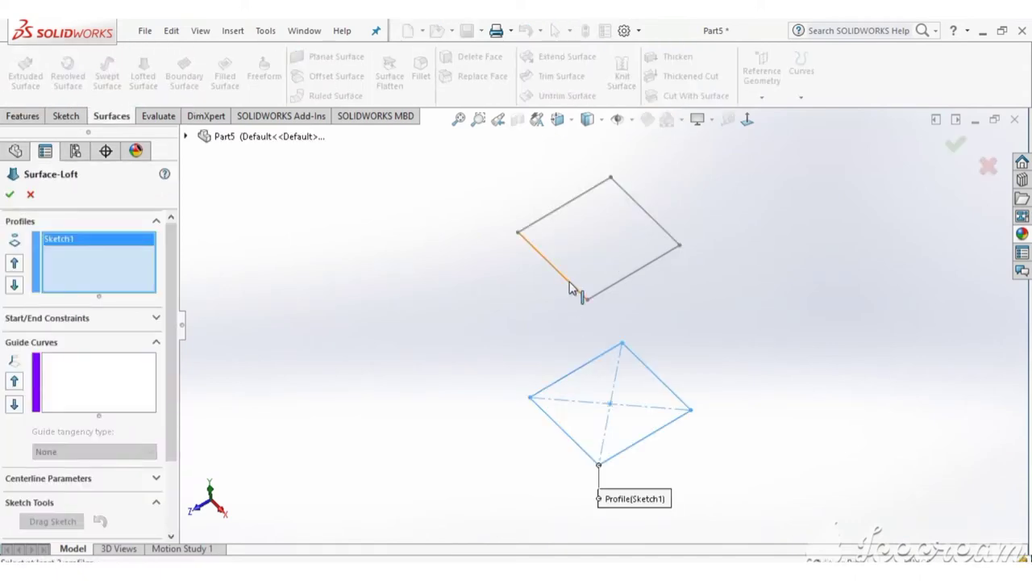
{"action": "left_click", "coordinate": [576, 290]}
{"action": "scroll", "coordinate": [484, 262], "scroll_direction": "down", "scroll_amount": 2}
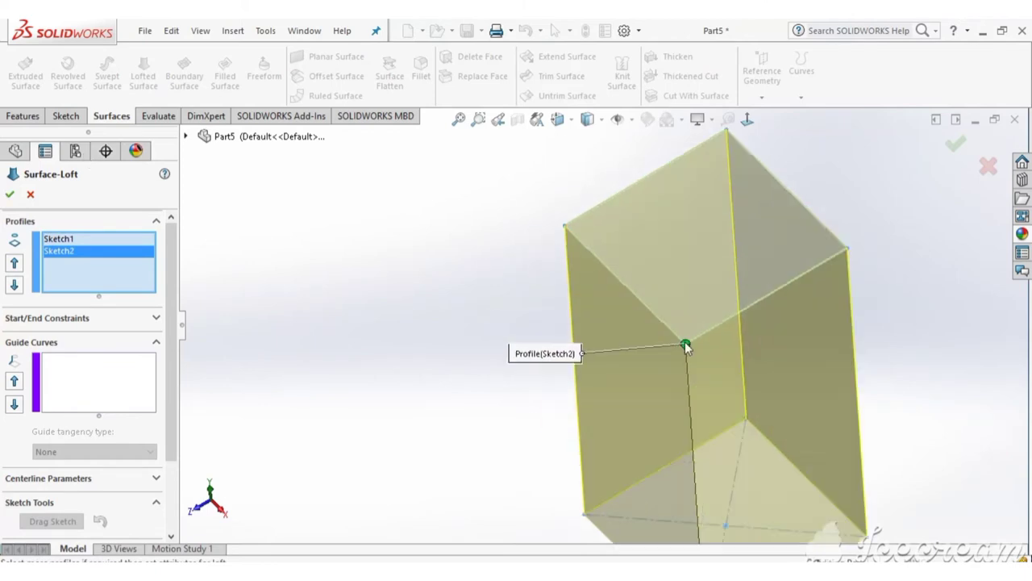
{"action": "left_click_drag", "start_coordinate": [685, 345], "coordinate": [564, 225]}
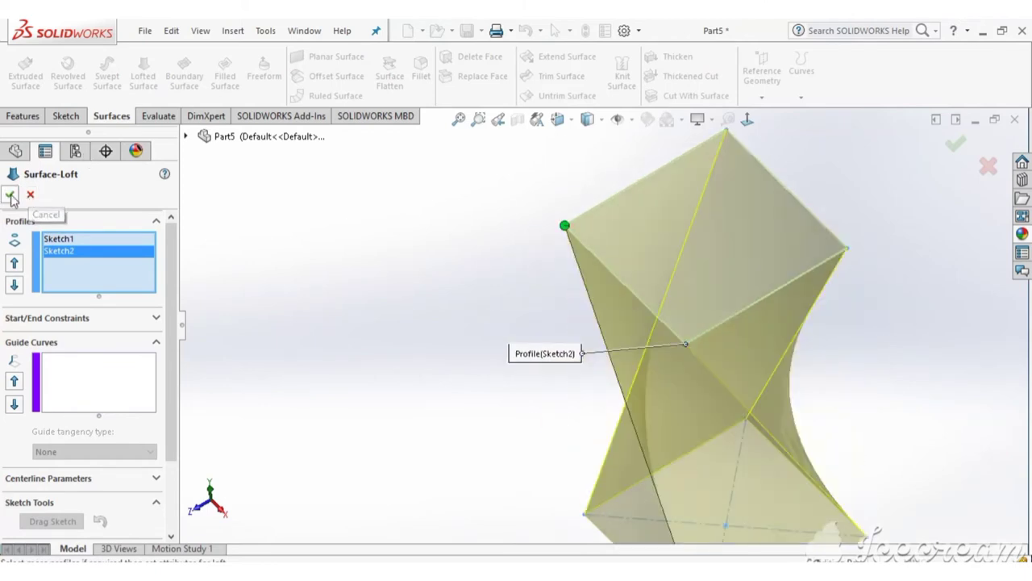
{"action": "key", "text": "Return"}
- Apply a green appearance to the twisted loft
{"action": "key", "text": "f"}
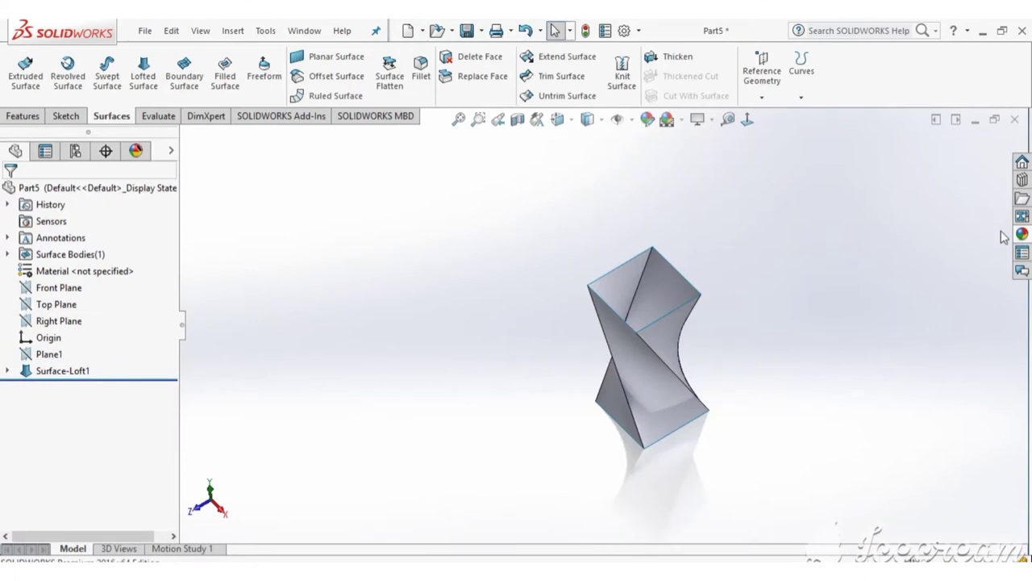
{"action": "left_click", "coordinate": [1022, 234]}
{"action": "left_click_drag", "start_coordinate": [831, 427], "coordinate": [681, 395]}
{"action": "scroll", "coordinate": [702, 409], "scroll_direction": "down", "scroll_amount": 2}
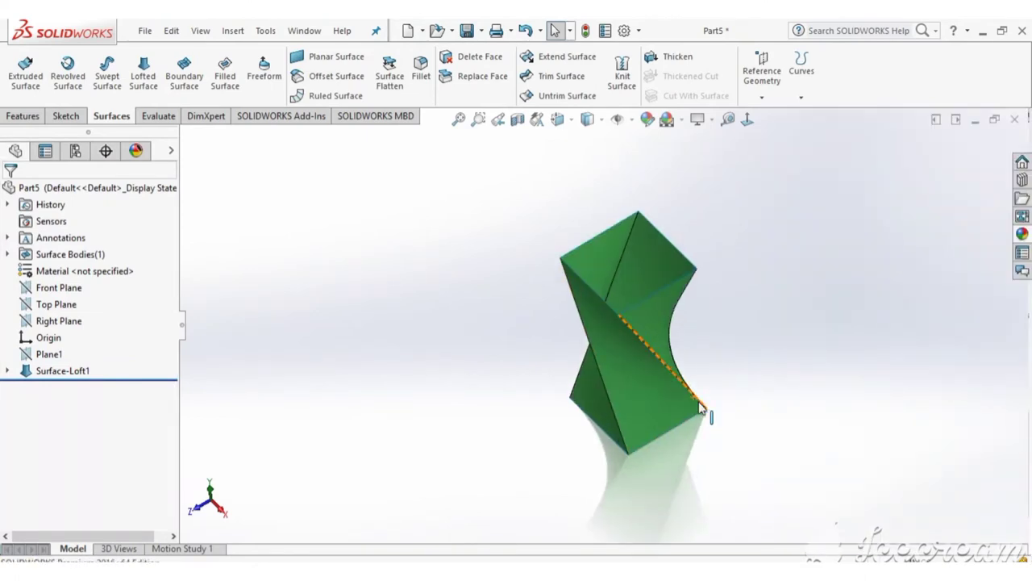
{"action": "middle_click_drag", "start_coordinate": [702, 410], "coordinate": [788, 341]}
{"action": "scroll", "coordinate": [685, 299], "scroll_direction": "down", "scroll_amount": 3}
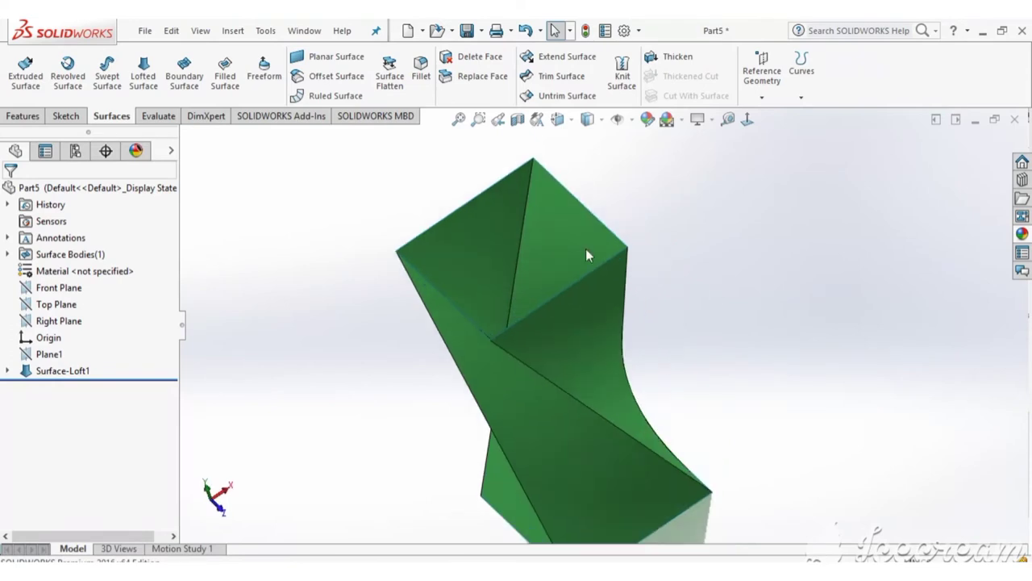
- Cap the top square opening with a filled surface bounded by its four edges
{"action": "left_click", "coordinate": [234, 76]}
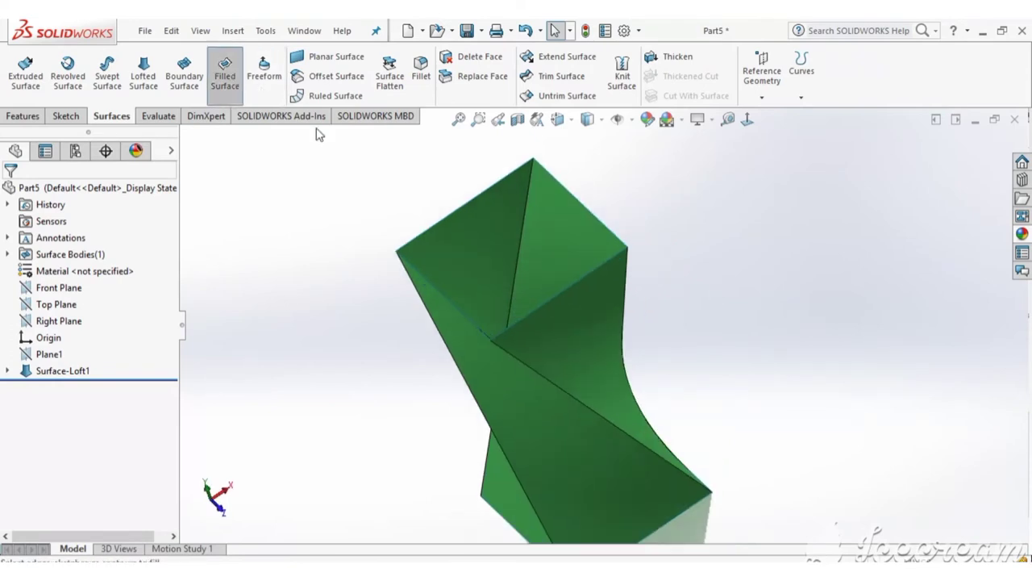
{"action": "left_click", "coordinate": [440, 223]}
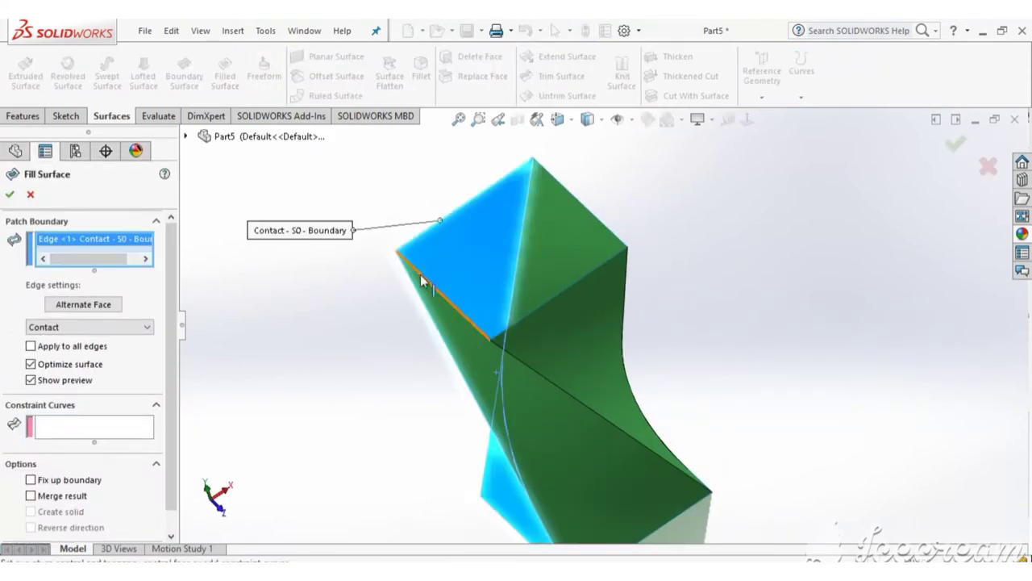
{"action": "left_click", "coordinate": [420, 274]}
{"action": "left_click", "coordinate": [561, 294]}
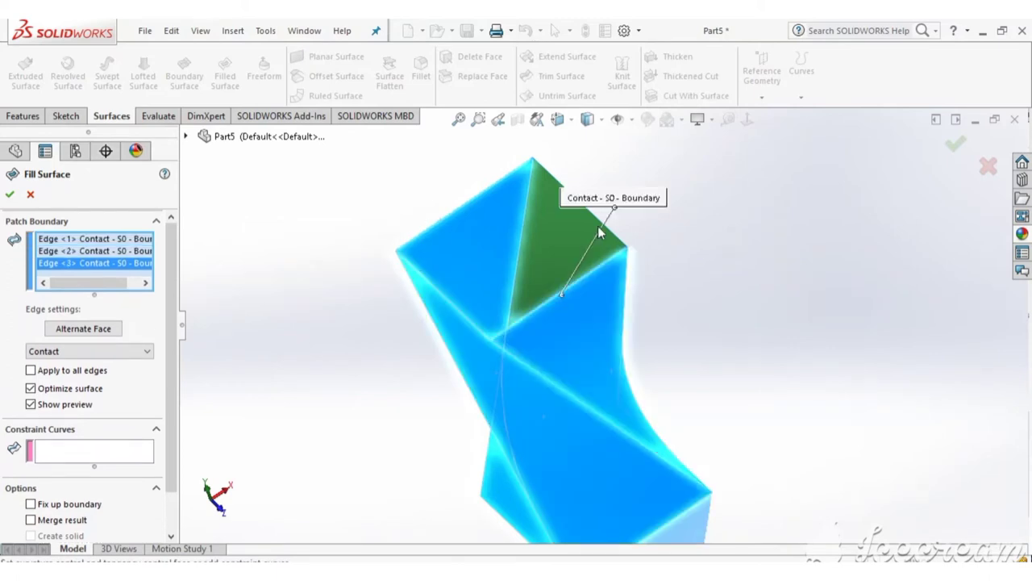
{"action": "scroll", "coordinate": [601, 242], "scroll_direction": "up", "scroll_amount": 3}
{"action": "left_click", "coordinate": [599, 273]}
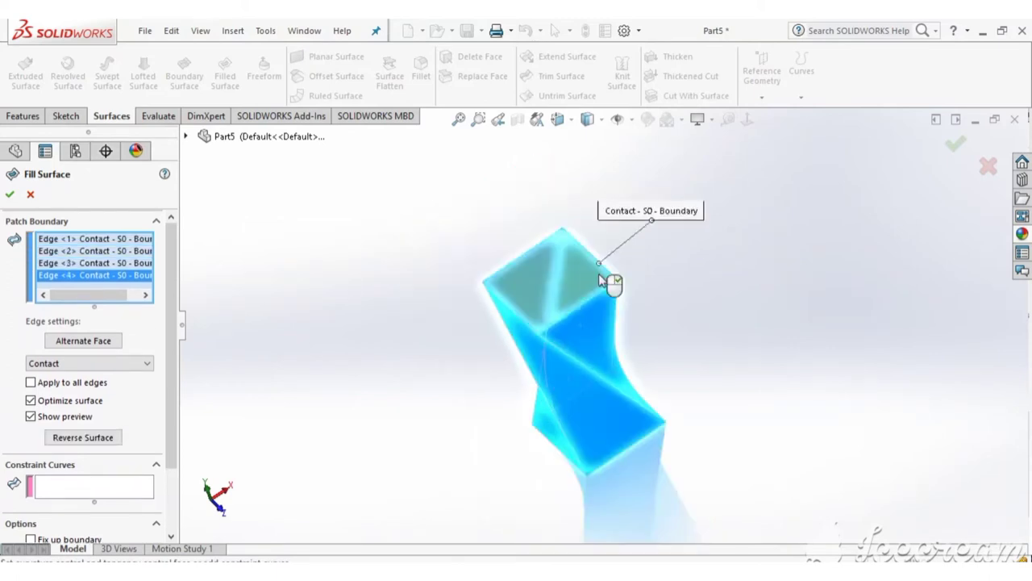
{"action": "left_click", "coordinate": [12, 190]}
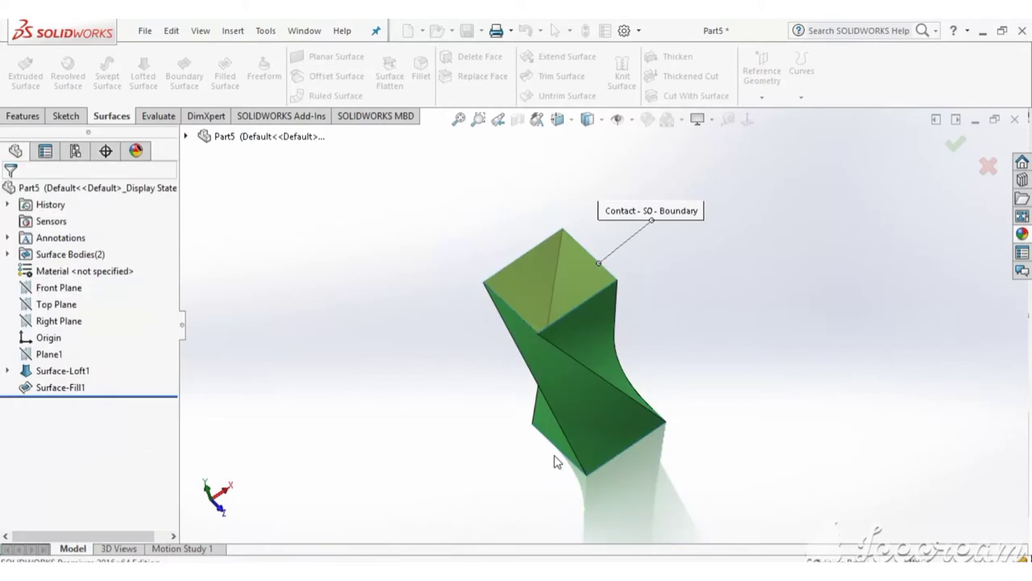
{"action": "mouse_move", "coordinate": [555, 461]}
{"action": "middle_mouse_down"}
{"action": "mouse_move", "coordinate": [604, 223]}
{"action": "mouse_move", "coordinate": [598, 327]}
{"action": "middle_mouse_up"}
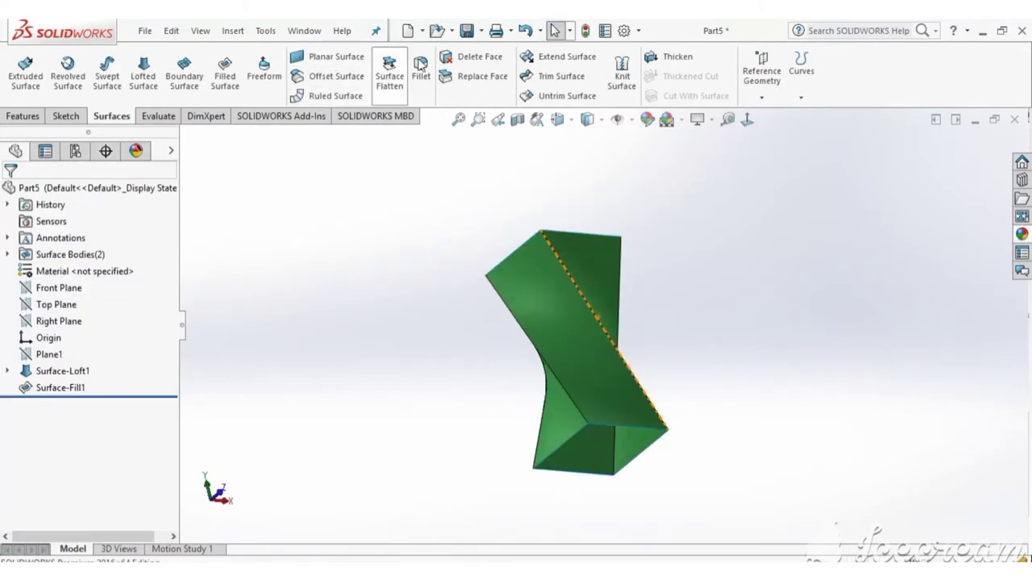
- Cap the bottom square opening with a filled surface bounded by its four edges
{"action": "left_click", "coordinate": [242, 88]}
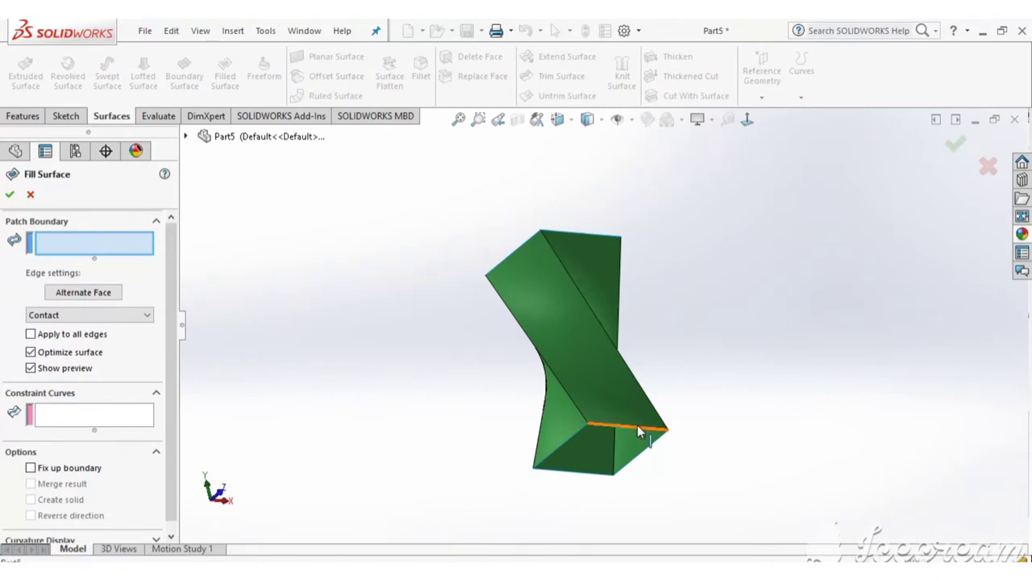
{"action": "left_click", "coordinate": [637, 432]}
{"action": "scroll", "coordinate": [637, 431], "scroll_direction": "down", "scroll_amount": 3}
{"action": "left_click", "coordinate": [586, 433]}
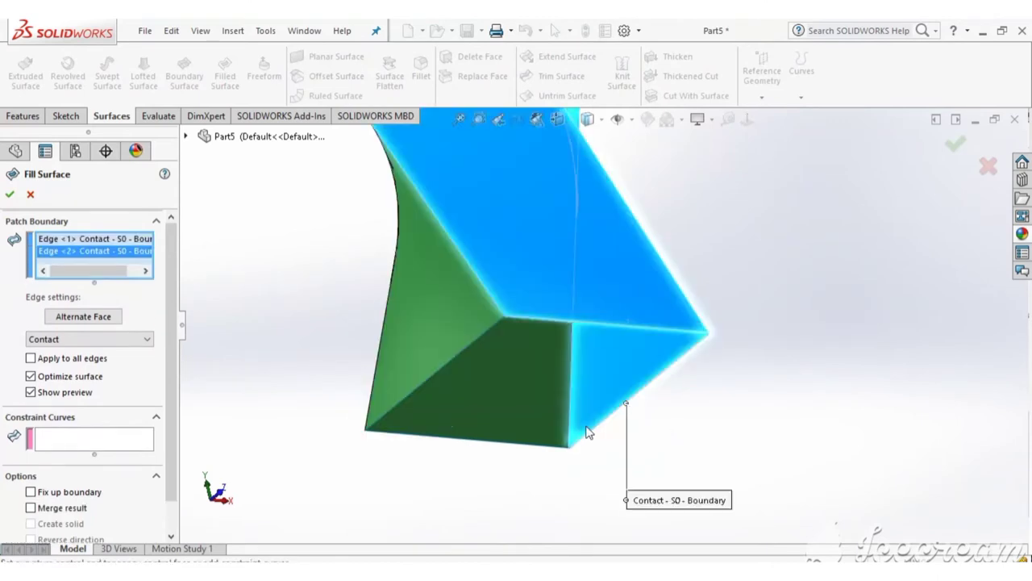
{"action": "left_click", "coordinate": [500, 446]}
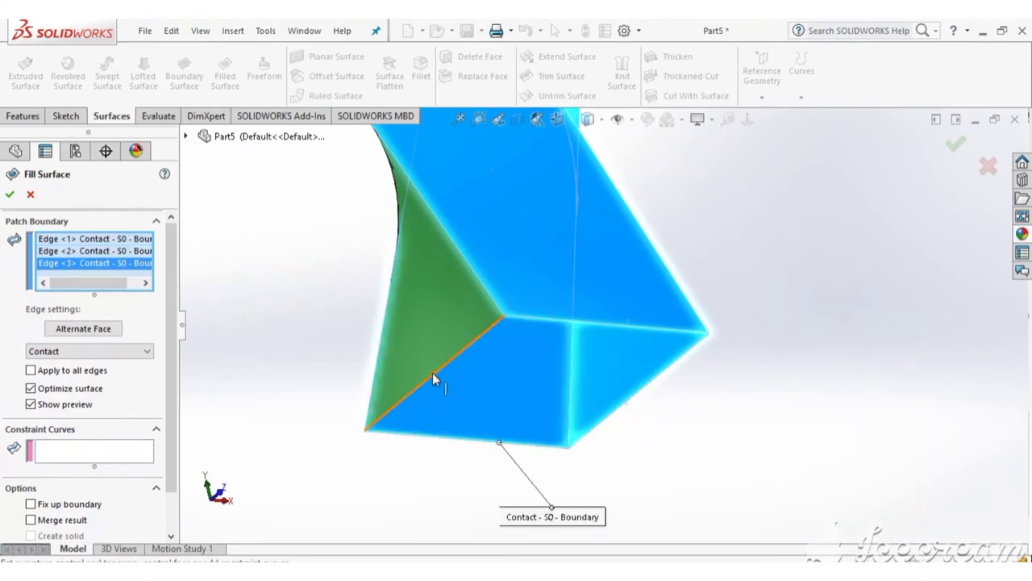
{"action": "left_click", "coordinate": [433, 375]}
{"action": "left_click", "coordinate": [10, 193]}
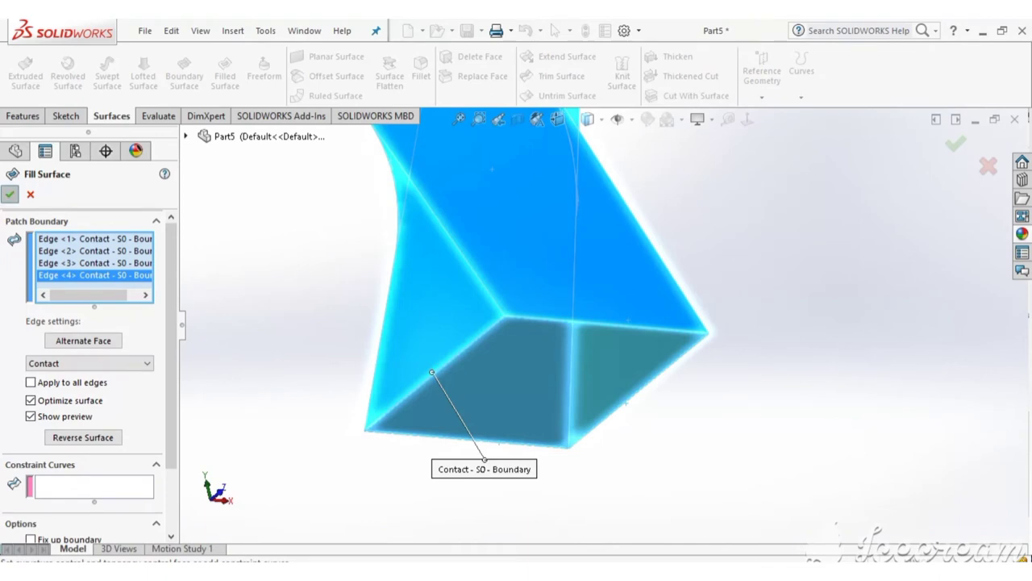
{"action": "left_click", "coordinate": [645, 326]}
{"action": "key", "text": "ctrl+7"}
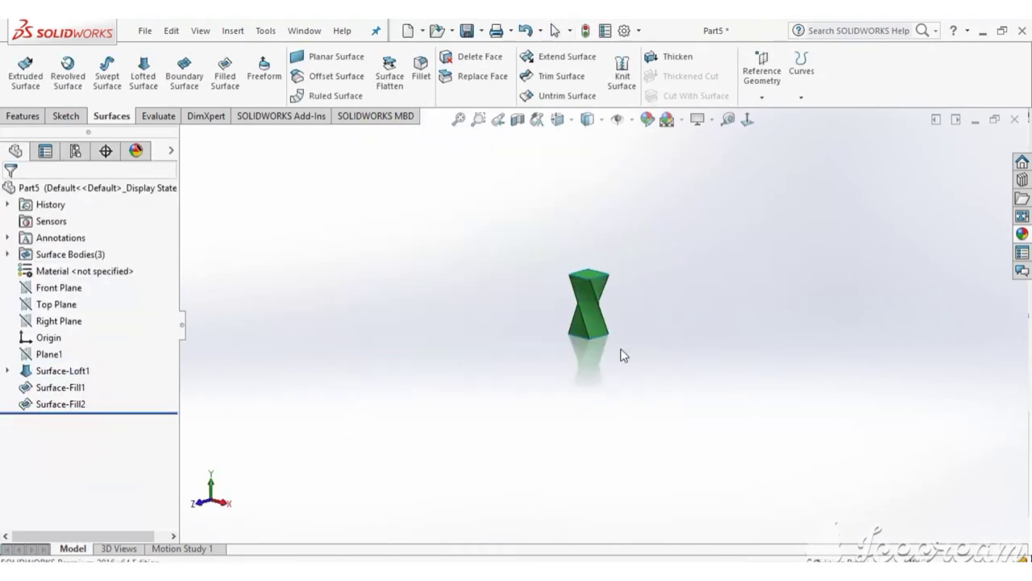
- Switch the view orientation to Dimetric
{"action": "scroll", "coordinate": [621, 355], "scroll_direction": "down", "scroll_amount": 3}
{"action": "scroll", "coordinate": [551, 311], "scroll_direction": "down", "scroll_amount": 2}
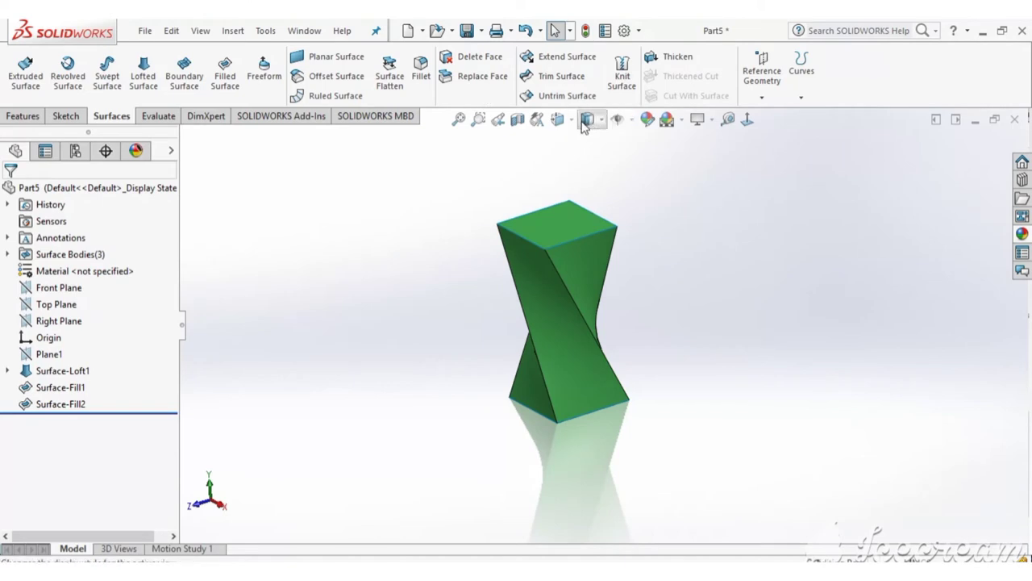
{"action": "left_click", "coordinate": [557, 119]}
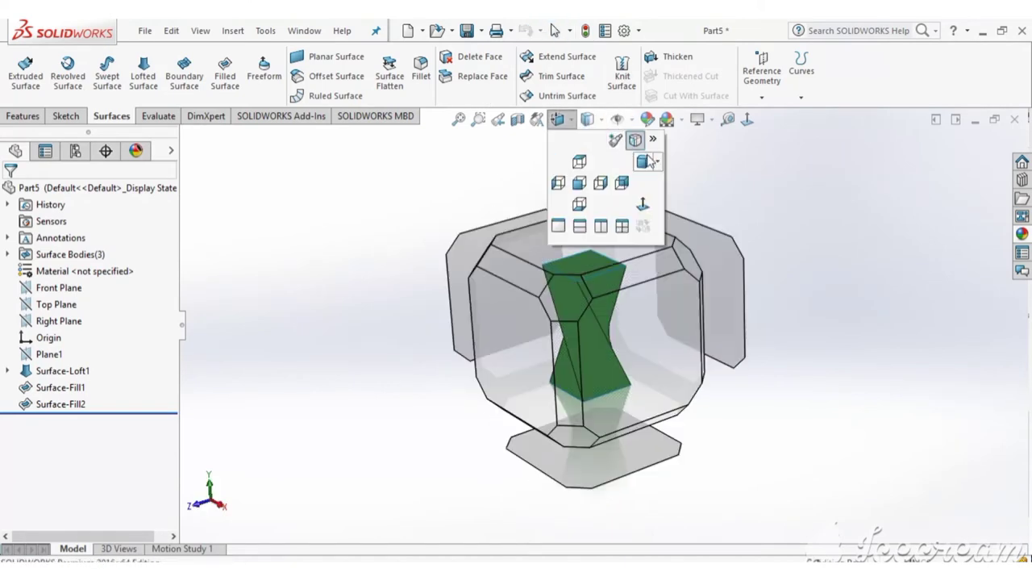
{"action": "left_click", "coordinate": [658, 162]}
{"action": "mouse_move", "coordinate": [643, 162]}
{"action": "left_click", "coordinate": [693, 202]}
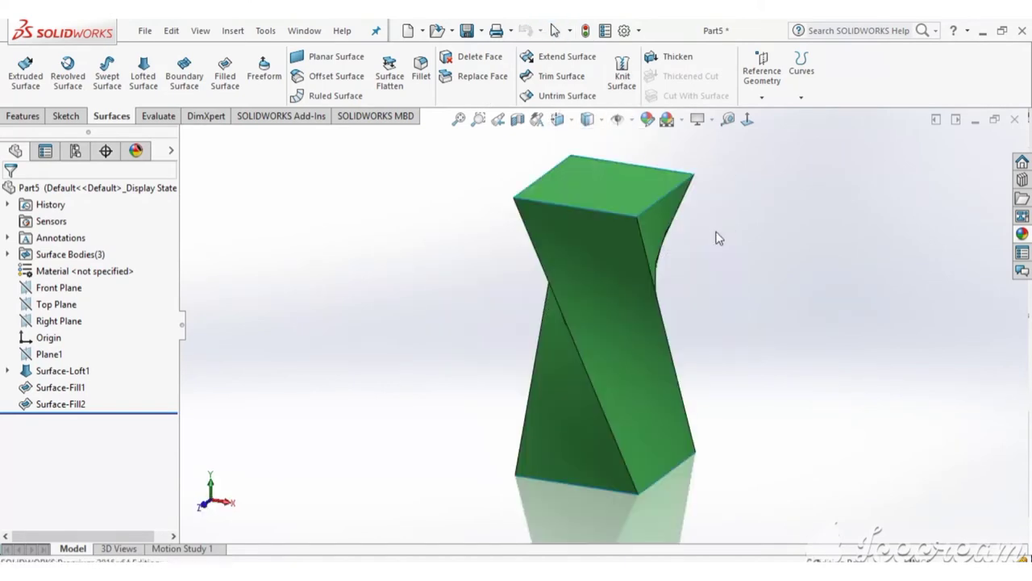
- Delete the front twisted side face as DeleteFace1
{"action": "left_click", "coordinate": [480, 59]}
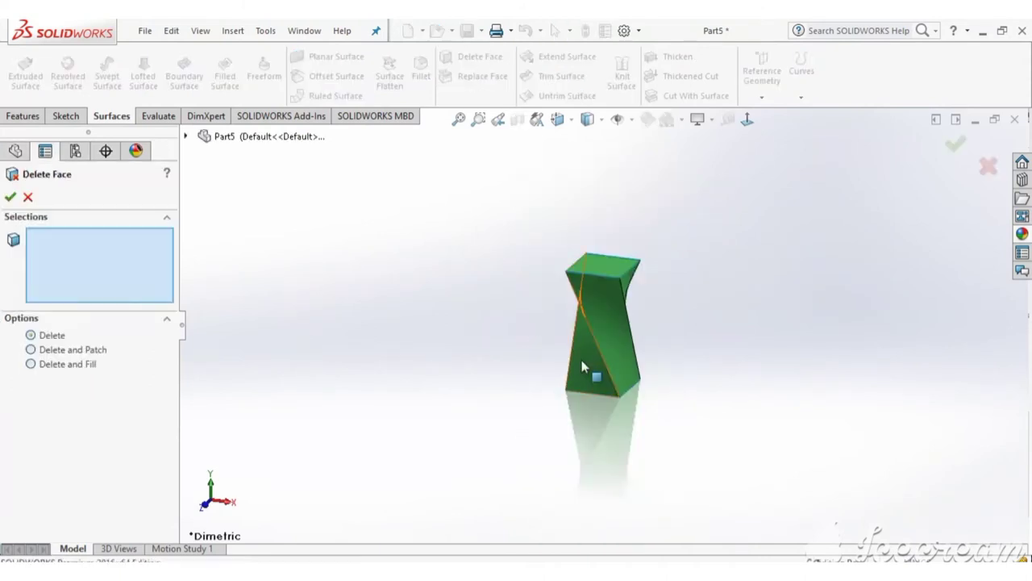
{"action": "left_click", "coordinate": [603, 355]}
{"action": "left_click", "coordinate": [10, 197]}
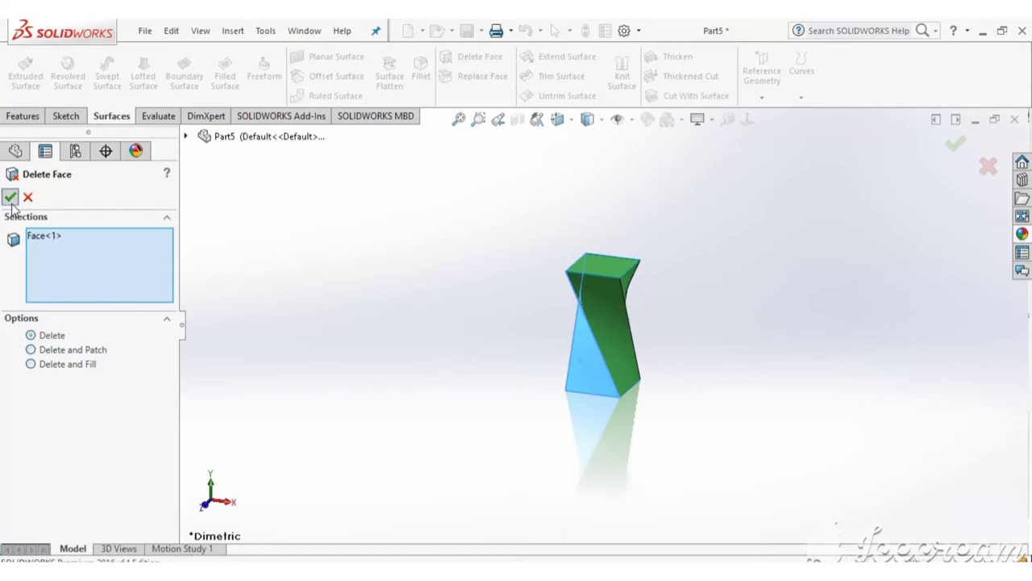
{"action": "scroll", "coordinate": [563, 396], "scroll_direction": "down", "scroll_amount": 5}
{"action": "middle_click_drag", "start_coordinate": [586, 367], "coordinate": [461, 376]}
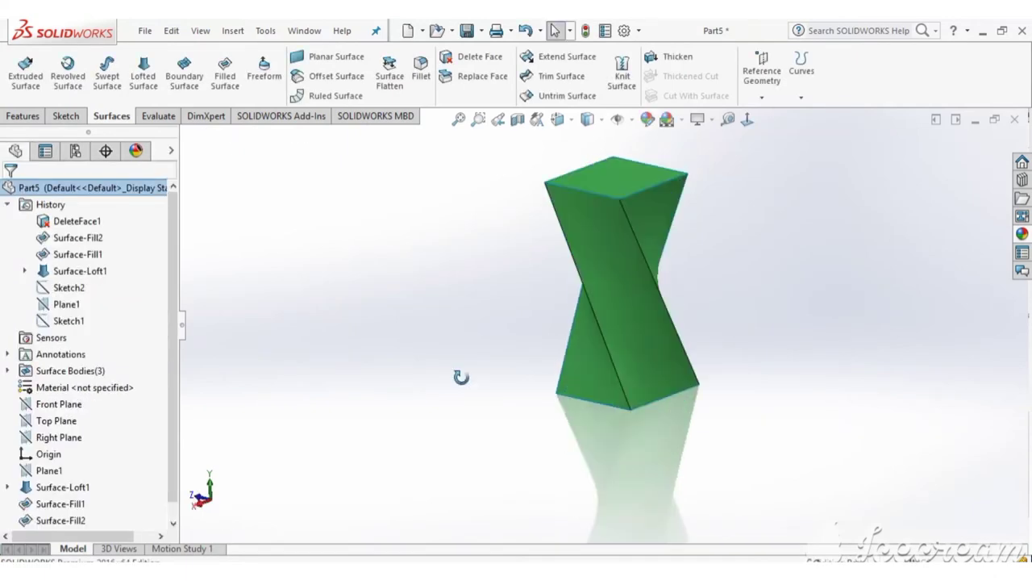
- Delete a second, opposite twisted side face as DeleteFace2
{"action": "left_click", "coordinate": [480, 56]}
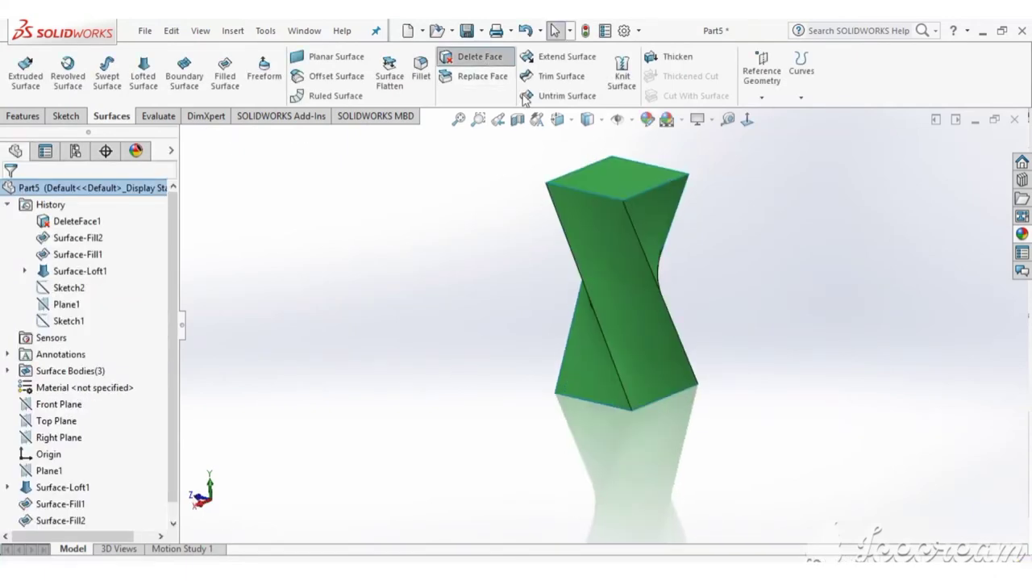
{"action": "left_click", "coordinate": [579, 249]}
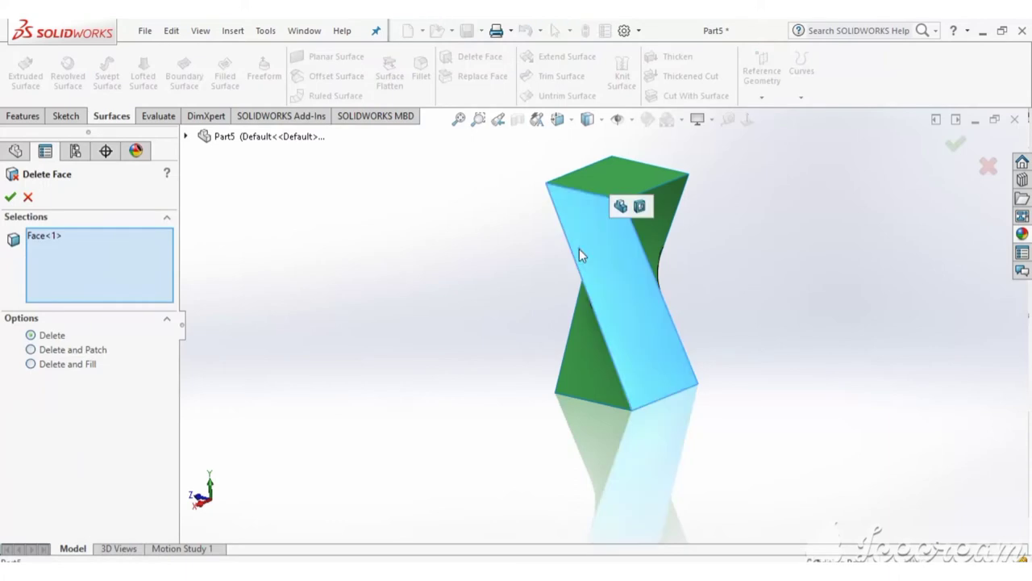
{"action": "left_click", "coordinate": [11, 198]}
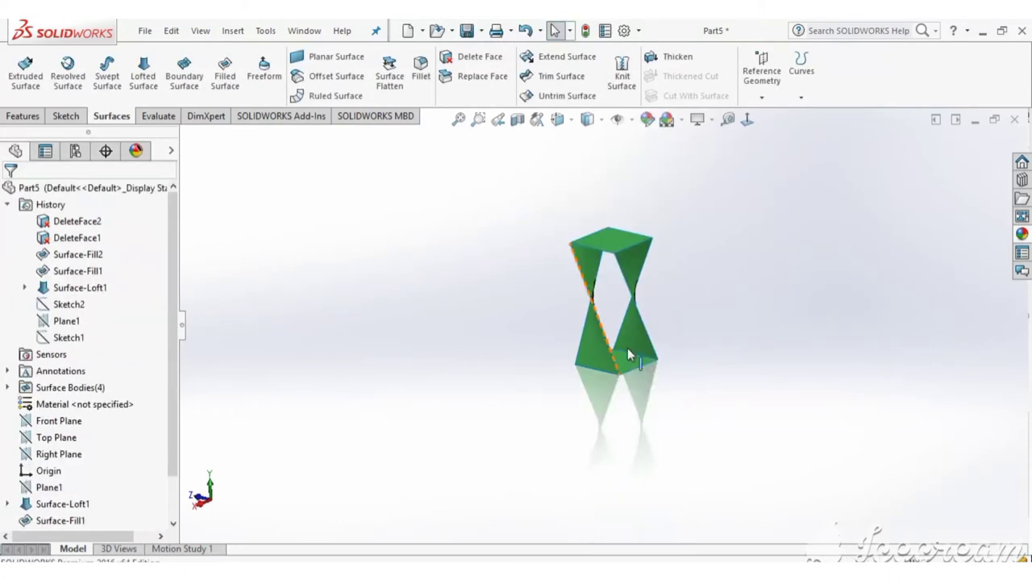
{"action": "mouse_move", "coordinate": [627, 347]}
{"action": "middle_mouse_down"}
{"action": "mouse_move", "coordinate": [783, 302]}
{"action": "mouse_move", "coordinate": [722, 382]}
{"action": "mouse_move", "coordinate": [602, 318]}
{"action": "mouse_move", "coordinate": [710, 371]}
{"action": "mouse_move", "coordinate": [655, 339]}
{"action": "middle_mouse_up"}
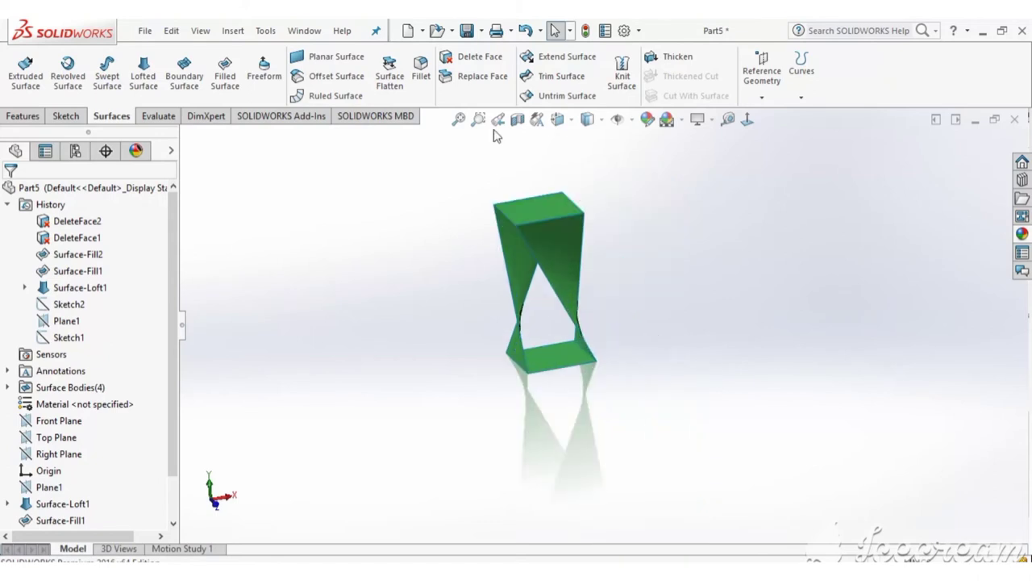
{"action": "left_click", "coordinate": [658, 59]}
{"action": "left_click", "coordinate": [531, 268]}
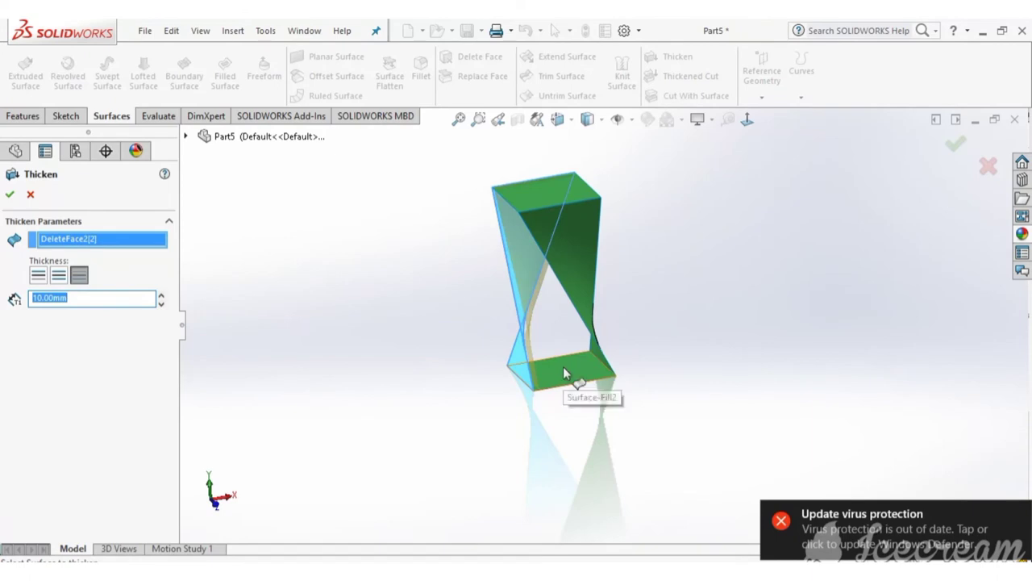
{"action": "left_click", "coordinate": [30, 195]}
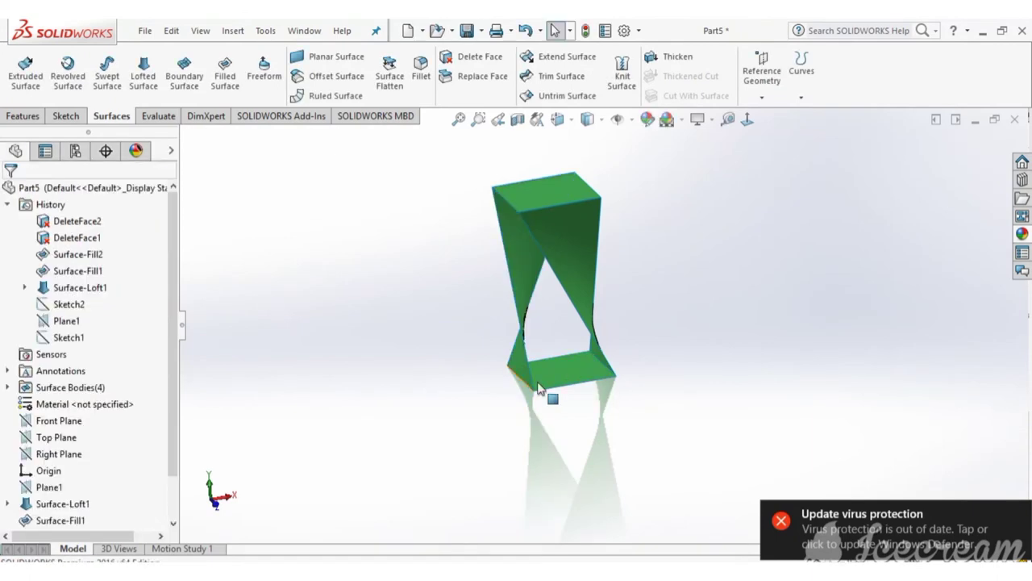
{"action": "scroll", "coordinate": [603, 327], "scroll_direction": "up", "scroll_amount": 3}
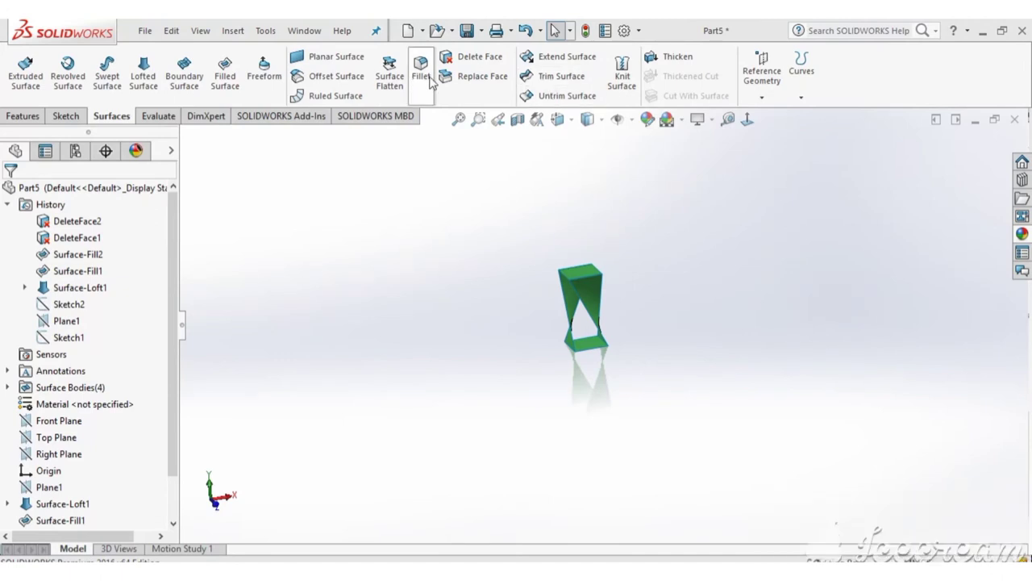
- Knit the two remaining side surfaces and both end caps into Surface-Knit1
{"action": "left_click", "coordinate": [622, 76]}
{"action": "key", "text": "f"}
{"action": "left_click", "coordinate": [595, 303]}
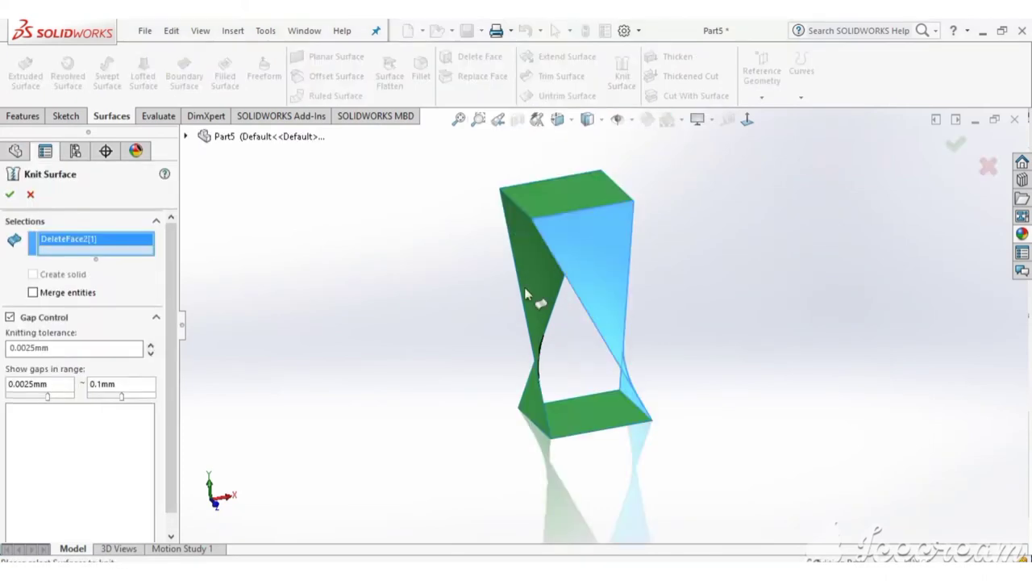
{"action": "left_click", "coordinate": [524, 287]}
{"action": "left_click", "coordinate": [579, 404]}
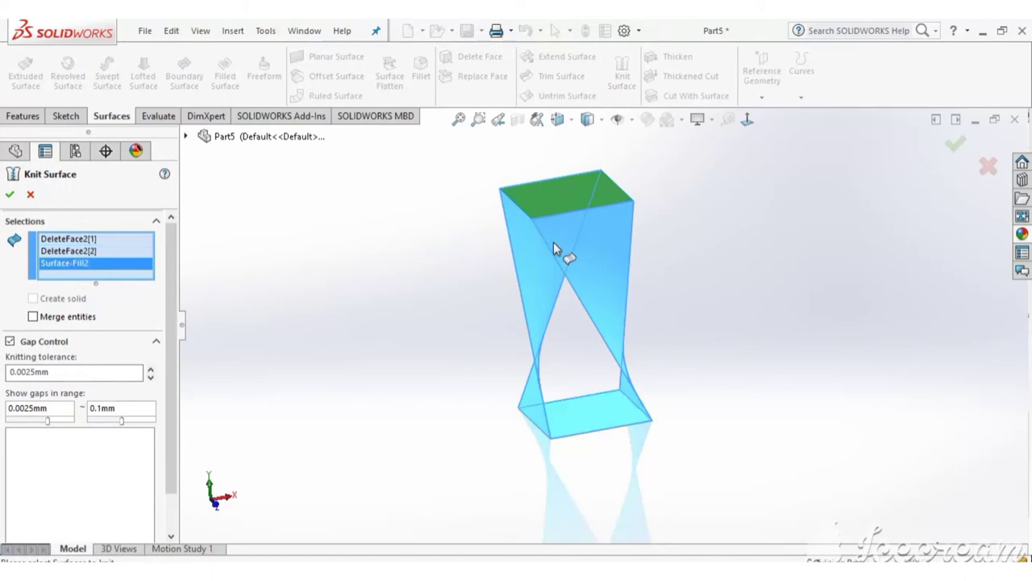
{"action": "left_click", "coordinate": [508, 207]}
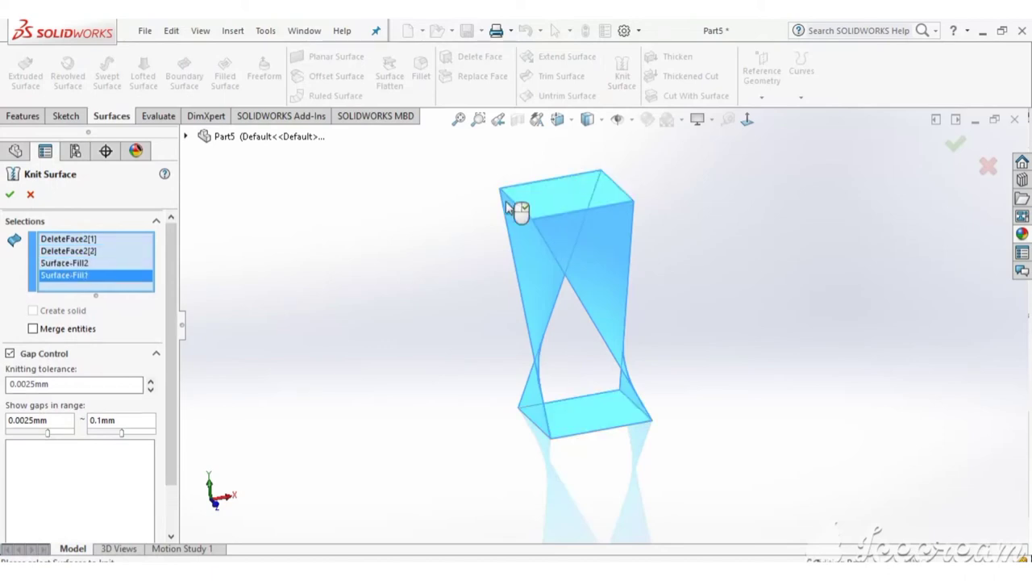
{"action": "left_click", "coordinate": [10, 195]}
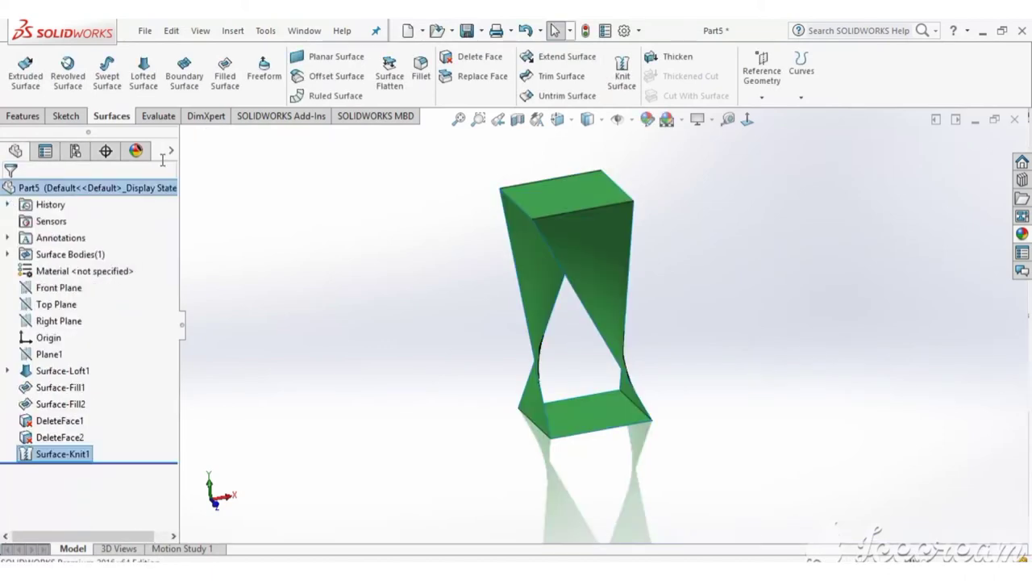
{"action": "scroll", "coordinate": [390, 245], "scroll_direction": "up", "scroll_amount": 2}
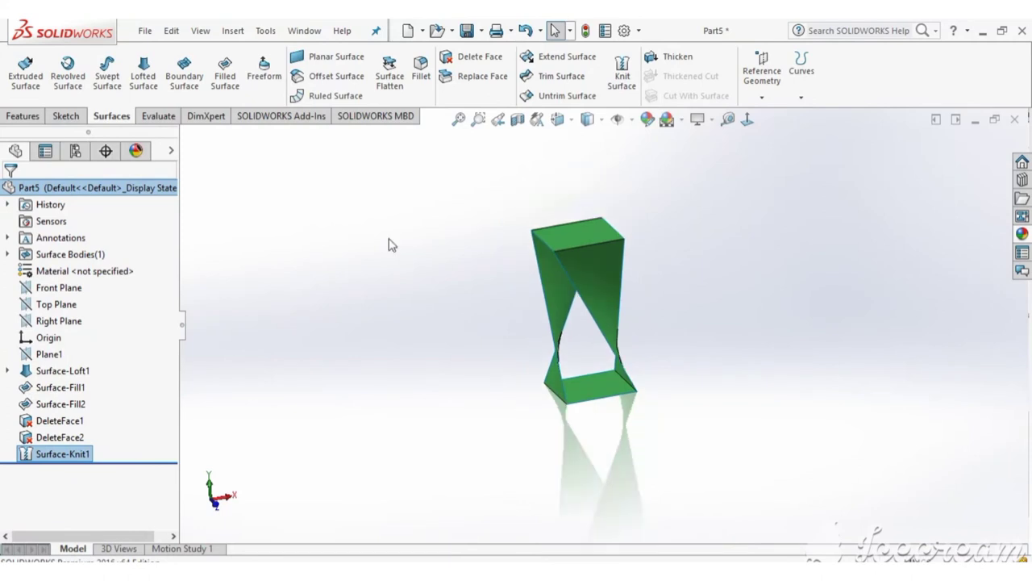
{"action": "left_click", "coordinate": [676, 57]}
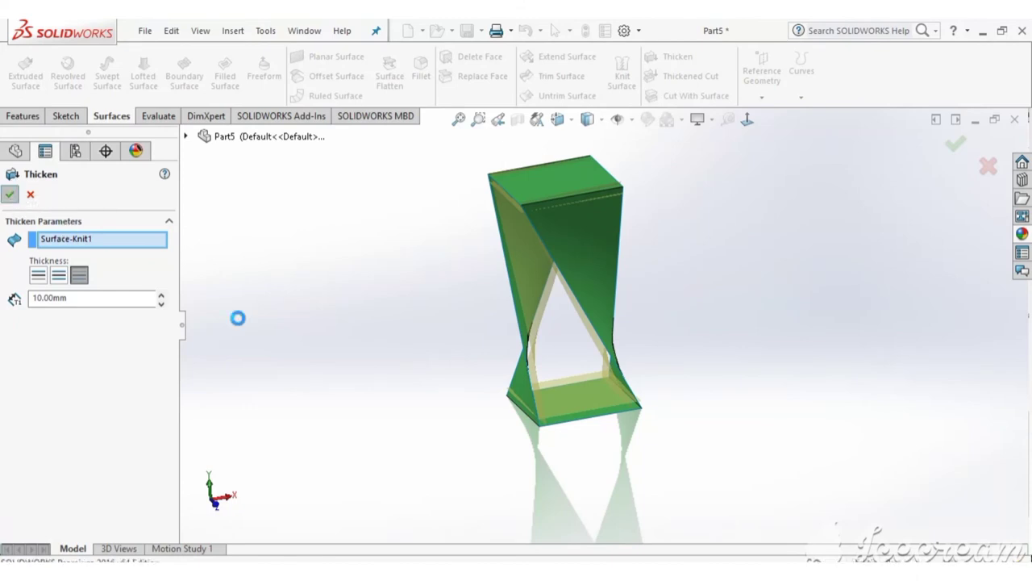
- Accept the 10 mm thicken on Surface-Knit1 and orbit to inspect the solid frame
{"action": "mouse_move", "coordinate": [578, 480]}
{"action": "middle_mouse_down"}
{"action": "mouse_move", "coordinate": [705, 385]}
{"action": "mouse_move", "coordinate": [666, 346]}
{"action": "middle_mouse_up"}
{"action": "key", "text": "f"}
{"action": "mouse_move", "coordinate": [588, 324]}
{"action": "middle_mouse_down"}
{"action": "mouse_move", "coordinate": [627, 327]}
{"action": "mouse_move", "coordinate": [712, 247]}
{"action": "mouse_move", "coordinate": [689, 212]}
{"action": "mouse_move", "coordinate": [613, 264]}
{"action": "mouse_move", "coordinate": [595, 318]}
{"action": "mouse_move", "coordinate": [600, 352]}
{"action": "mouse_move", "coordinate": [588, 333]}
{"action": "mouse_move", "coordinate": [481, 309]}
{"action": "mouse_move", "coordinate": [470, 276]}
{"action": "mouse_move", "coordinate": [535, 314]}
{"action": "mouse_move", "coordinate": [578, 321]}
{"action": "mouse_move", "coordinate": [648, 258]}
{"action": "middle_mouse_up"}
{"action": "scroll", "coordinate": [600, 352], "scroll_direction": "down", "scroll_amount": 3}
{"action": "scroll", "coordinate": [651, 311], "scroll_direction": "up", "scroll_amount": 2}
{"action": "scroll", "coordinate": [605, 297], "scroll_direction": "down", "scroll_amount": 2}
{"action": "scroll", "coordinate": [551, 297], "scroll_direction": "up", "scroll_amount": 2}
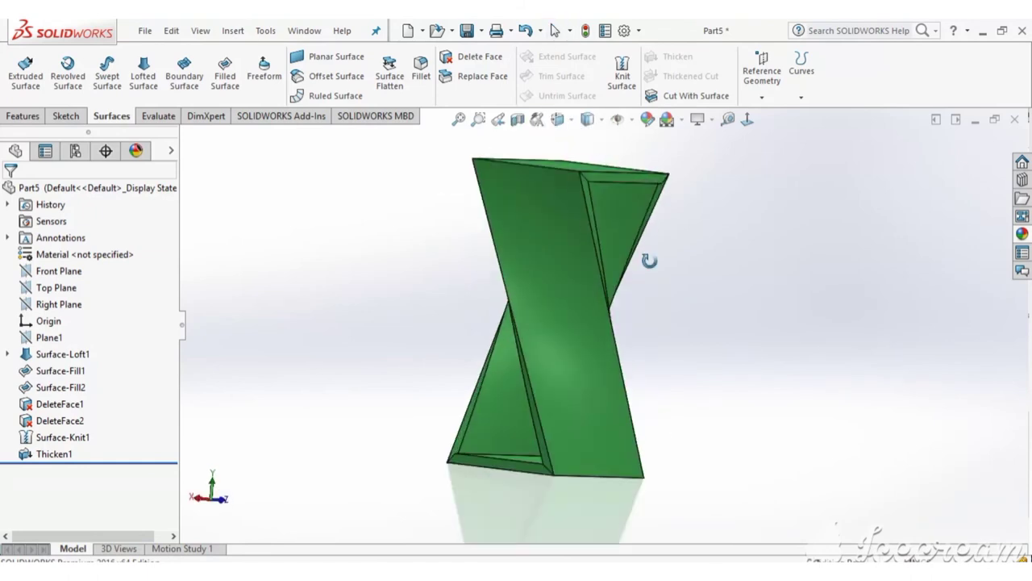
- Edit the Thicken1 feature, changing its thickness from 10 mm to 6 mm
{"action": "left_click", "coordinate": [70, 454]}
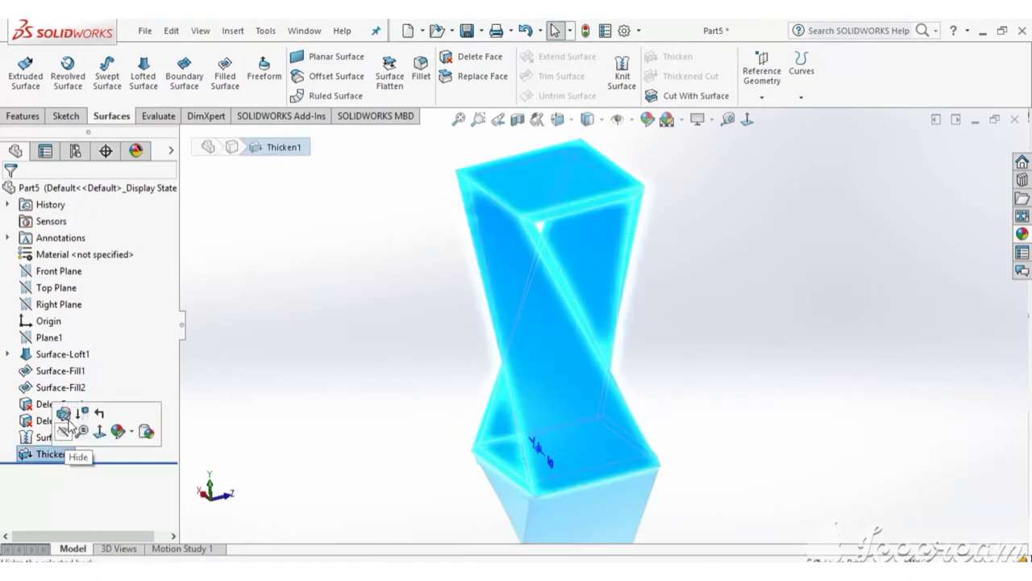
{"action": "left_click", "coordinate": [70, 426]}
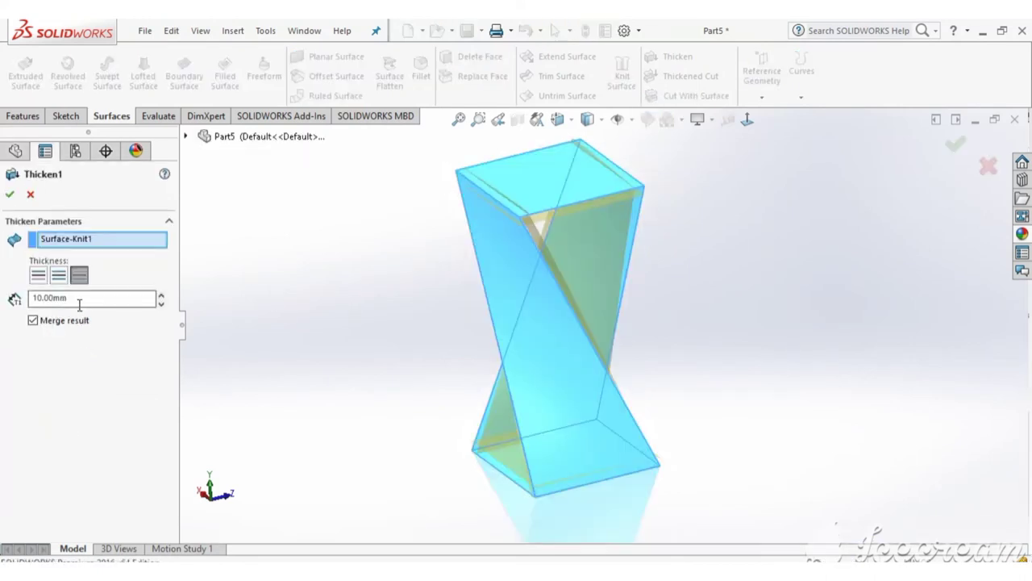
{"action": "left_click_drag", "start_coordinate": [143, 299], "coordinate": [3, 303]}
{"action": "type", "text": "6"}
{"action": "key", "text": "Return"}
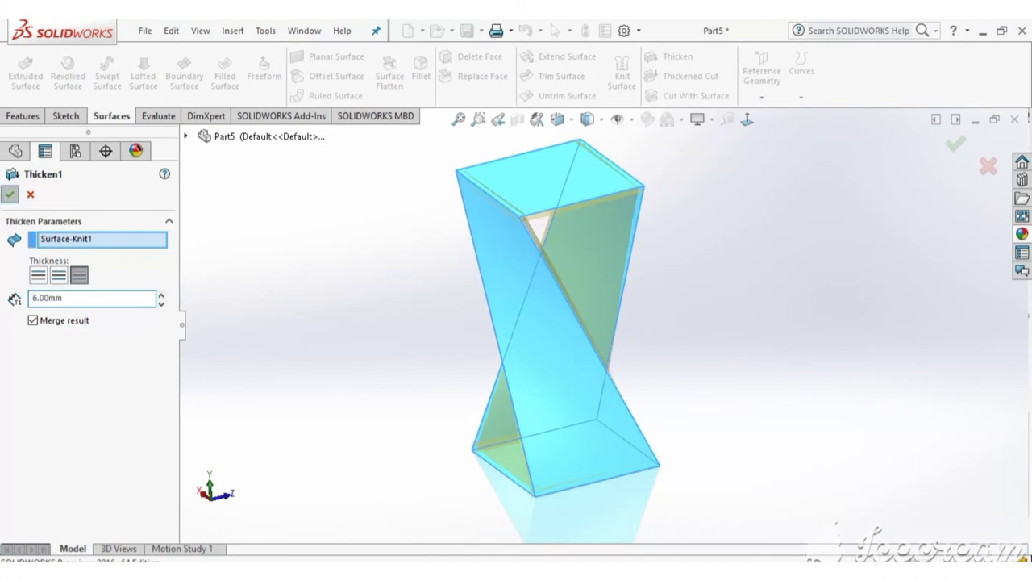
{"action": "left_click", "coordinate": [10, 194]}
{"action": "scroll", "coordinate": [505, 512], "scroll_direction": "up", "scroll_amount": 3}
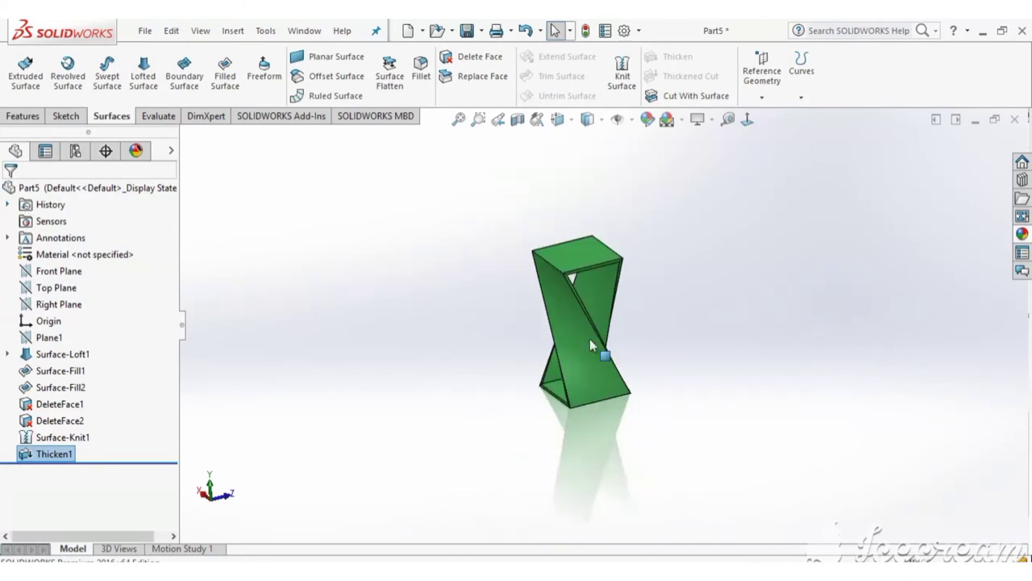
{"action": "scroll", "coordinate": [593, 339], "scroll_direction": "down", "scroll_amount": 2}
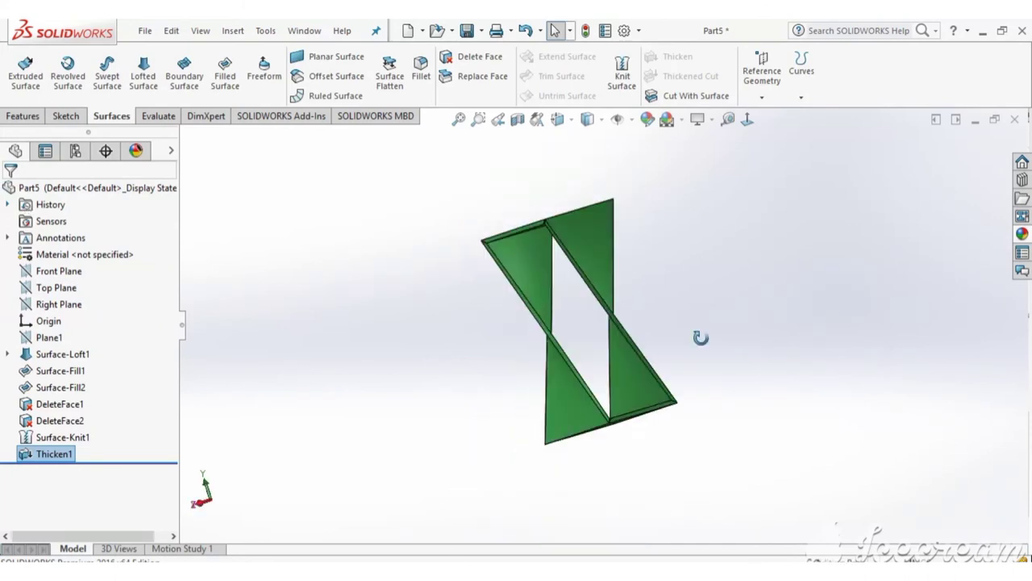
{"action": "middle_click_drag", "start_coordinate": [600, 325], "coordinate": [679, 444]}
{"action": "scroll", "coordinate": [679, 442], "scroll_direction": "up", "scroll_amount": 3}
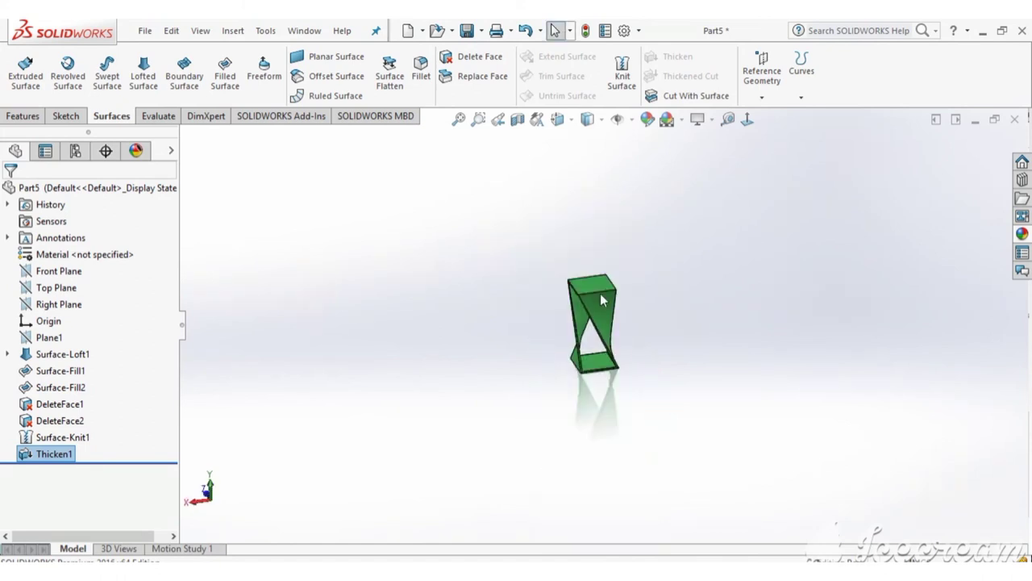
{"action": "scroll", "coordinate": [600, 292], "scroll_direction": "down", "scroll_amount": 3}
{"action": "mouse_move", "coordinate": [596, 352]}
{"action": "middle_mouse_down"}
{"action": "mouse_move", "coordinate": [668, 270]}
{"action": "mouse_move", "coordinate": [684, 295]}
{"action": "middle_mouse_up"}
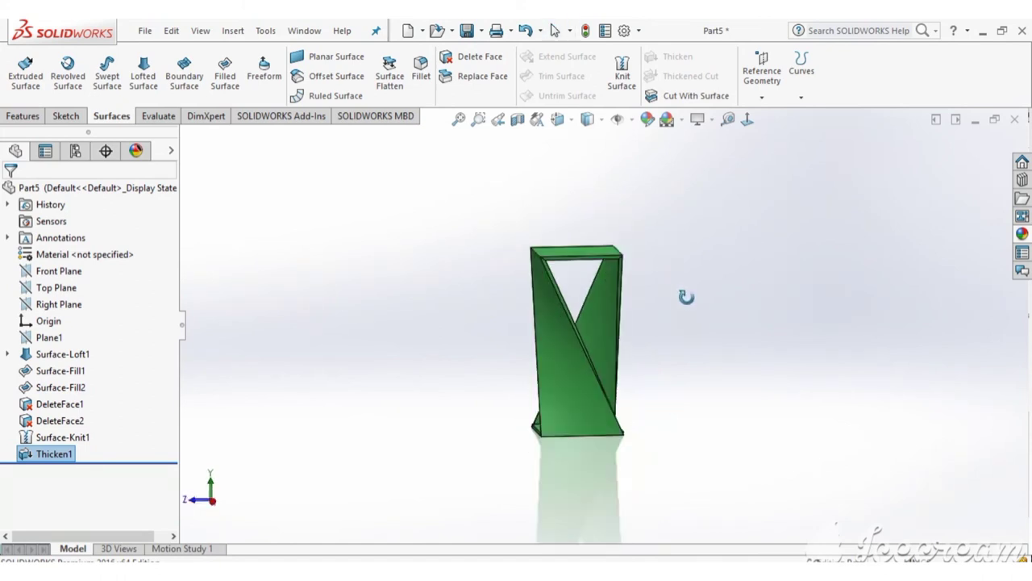
{"action": "scroll", "coordinate": [625, 314], "scroll_direction": "up", "scroll_amount": 2}
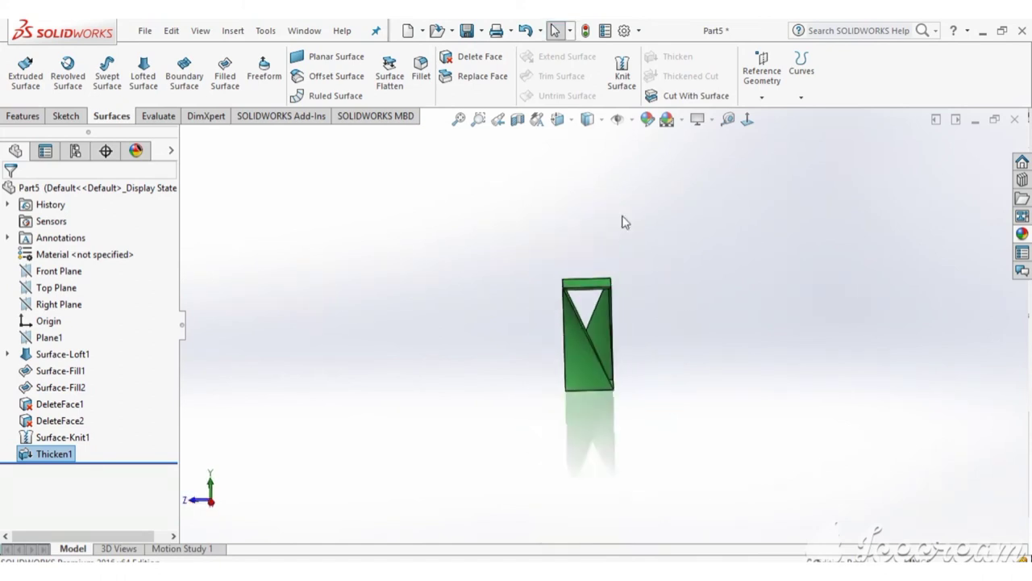
{"action": "left_click", "coordinate": [570, 122]}
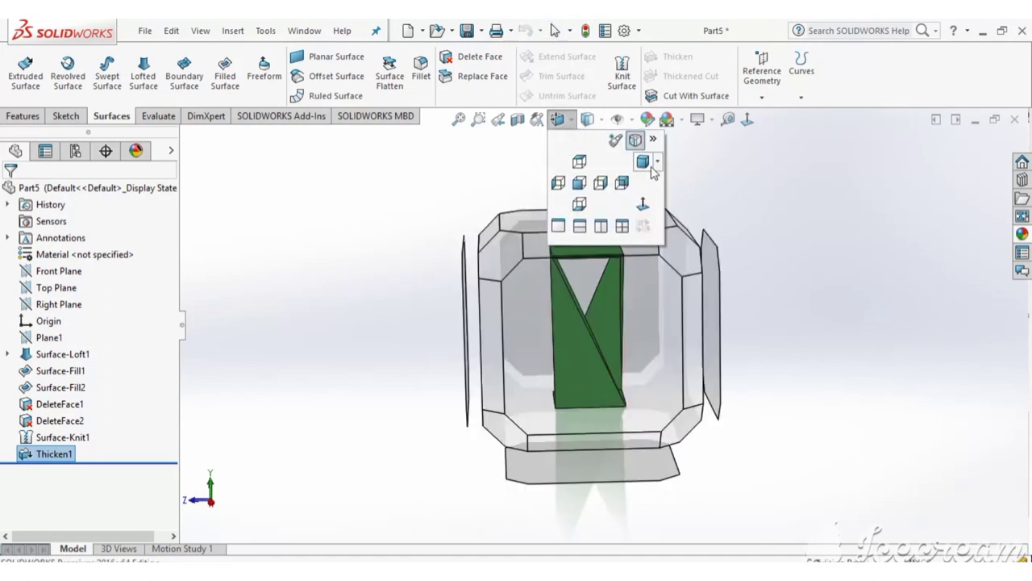
{"action": "left_click", "coordinate": [658, 162]}
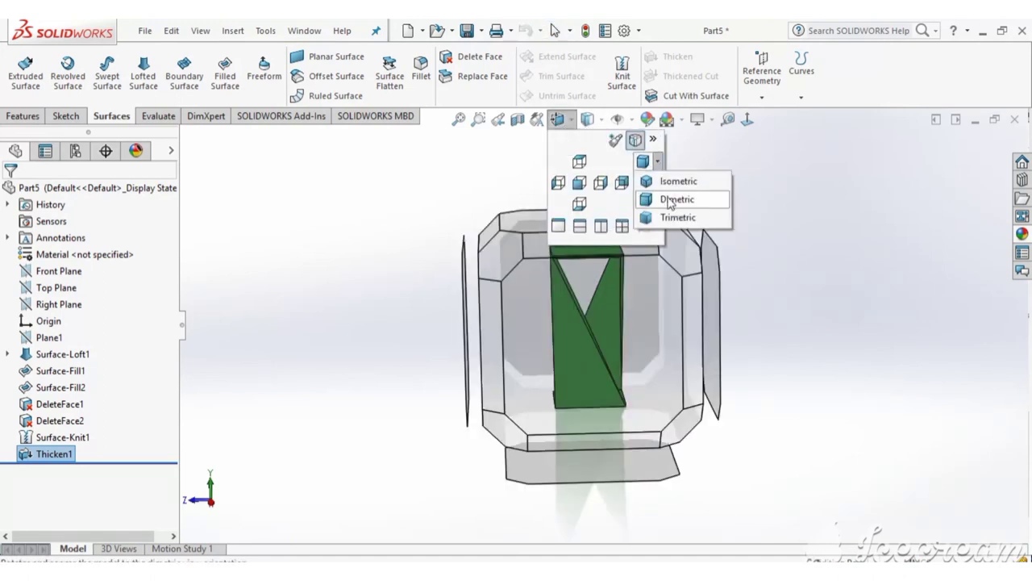
{"action": "left_click", "coordinate": [668, 200]}
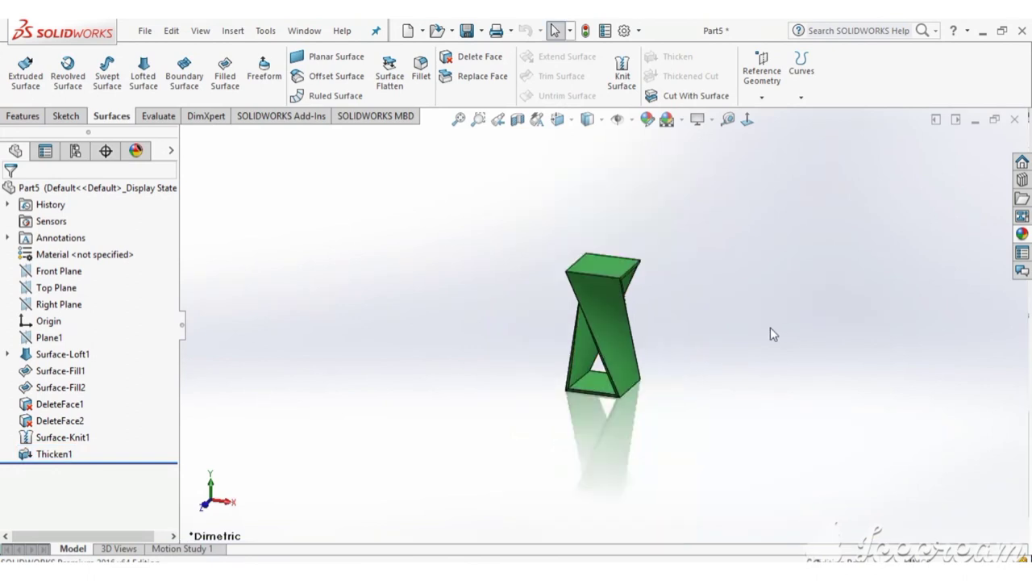
{"action": "scroll", "coordinate": [604, 333], "scroll_direction": "down", "scroll_amount": 4}
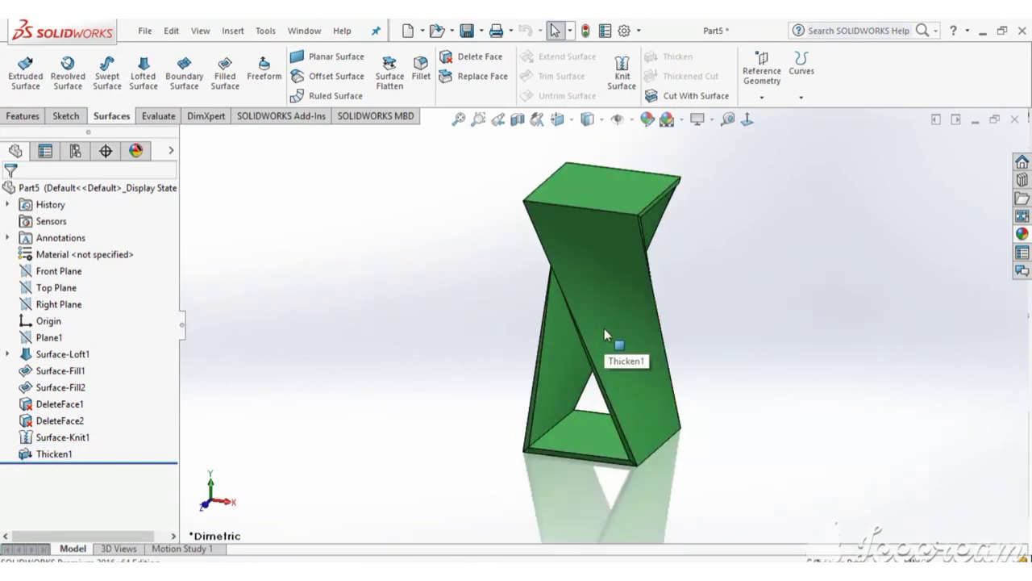
{"action": "scroll", "coordinate": [605, 328], "scroll_direction": "up", "scroll_amount": 2}
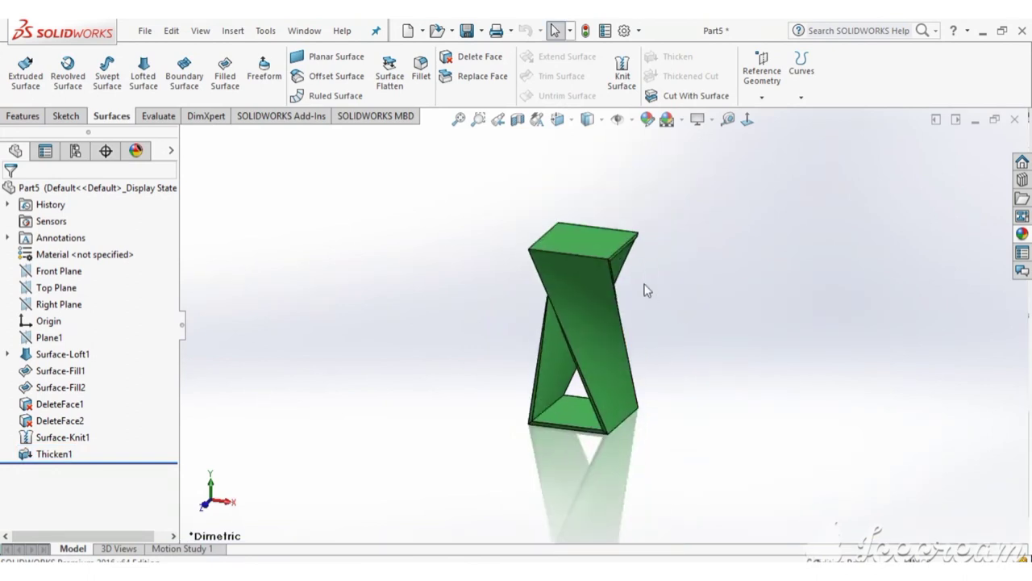
{"action": "mouse_move", "coordinate": [645, 290]}
{"action": "middle_mouse_down"}
{"action": "mouse_move", "coordinate": [603, 300]}
{"action": "mouse_move", "coordinate": [643, 368]}
{"action": "mouse_move", "coordinate": [593, 385]}
{"action": "mouse_move", "coordinate": [567, 288]}
{"action": "mouse_move", "coordinate": [556, 348]}
{"action": "mouse_move", "coordinate": [562, 362]}
{"action": "mouse_move", "coordinate": [609, 295]}
{"action": "middle_mouse_up"}
{"action": "scroll", "coordinate": [565, 348], "scroll_direction": "down", "scroll_amount": 3}
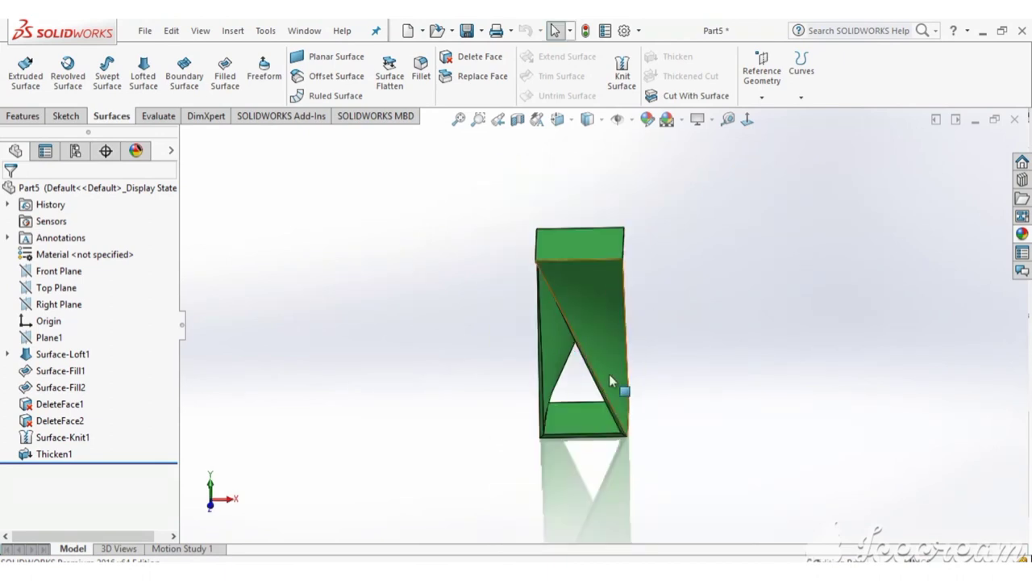